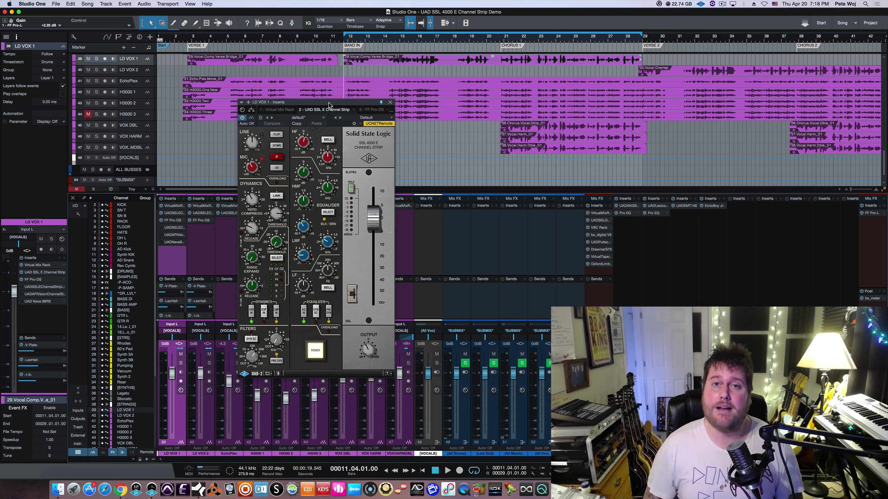
# Open the legacy SSL E channel strip on LD VOX 1 and place it beside the new SSL 4000 E channel strip.
pyautogui.moveTo(329, 103); pyautogui.dragTo(307, 104)
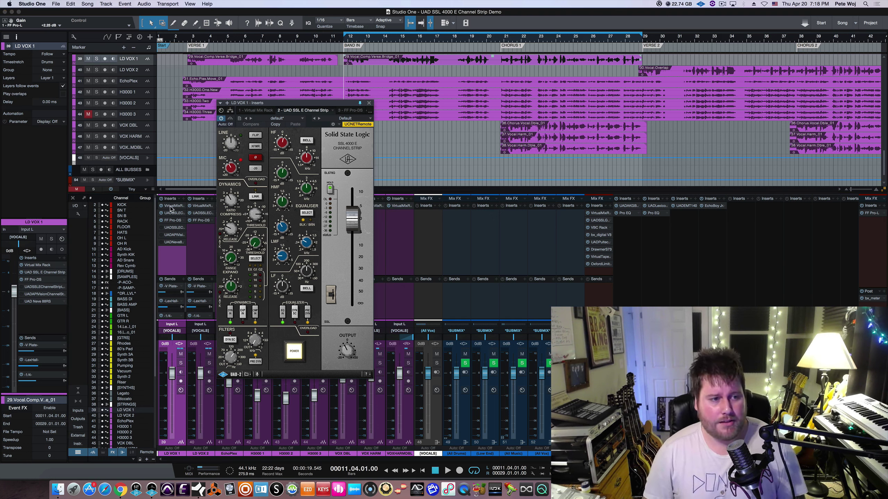
pyautogui.click(43, 287)
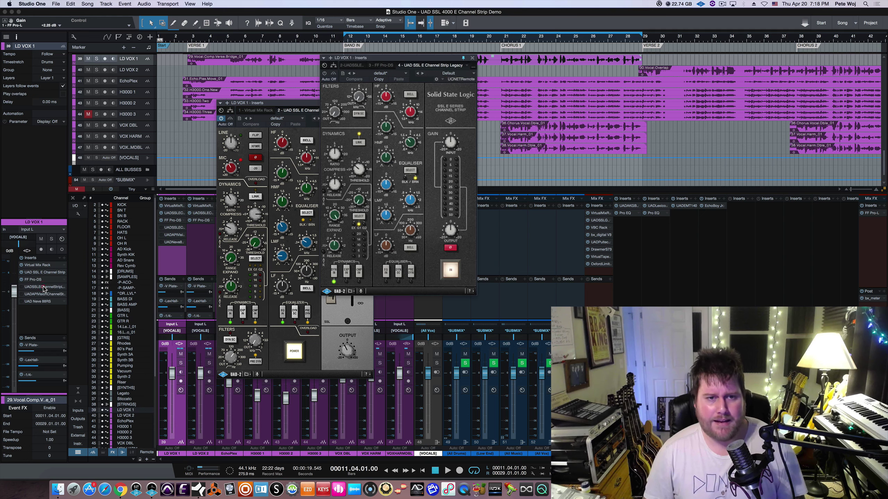
pyautogui.moveTo(427, 60); pyautogui.dragTo(484, 104)
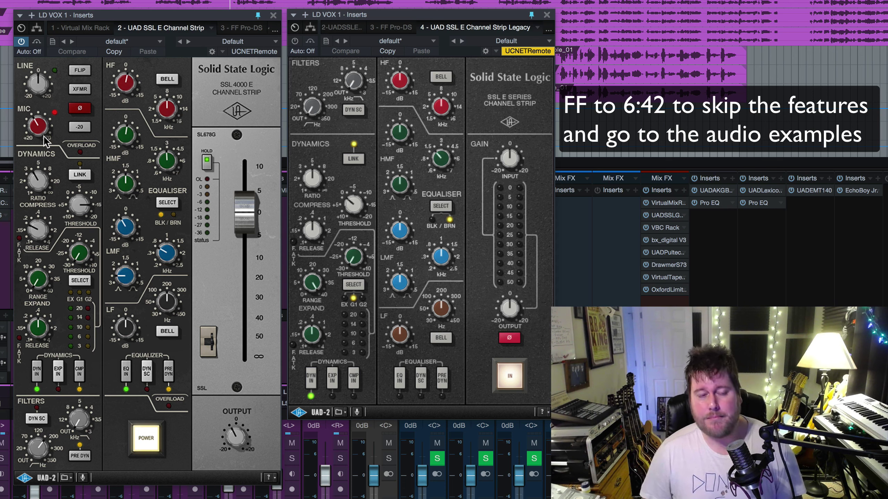
# Flip the new channel strip's input from mic to line and back to mic.
pyautogui.click(80, 71)
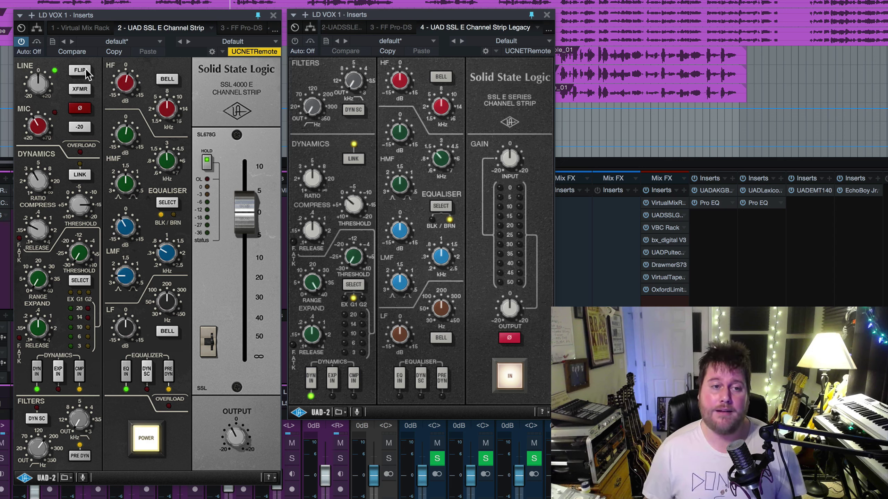
pyautogui.click(25, 112)
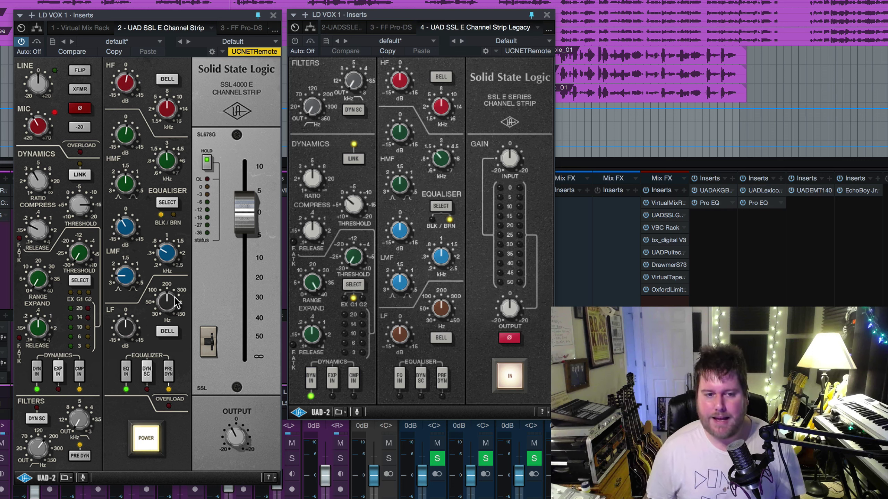
# Toggle the legacy channel strip's equaliser between the black and brown types, ending on brown.
pyautogui.click(442, 206)
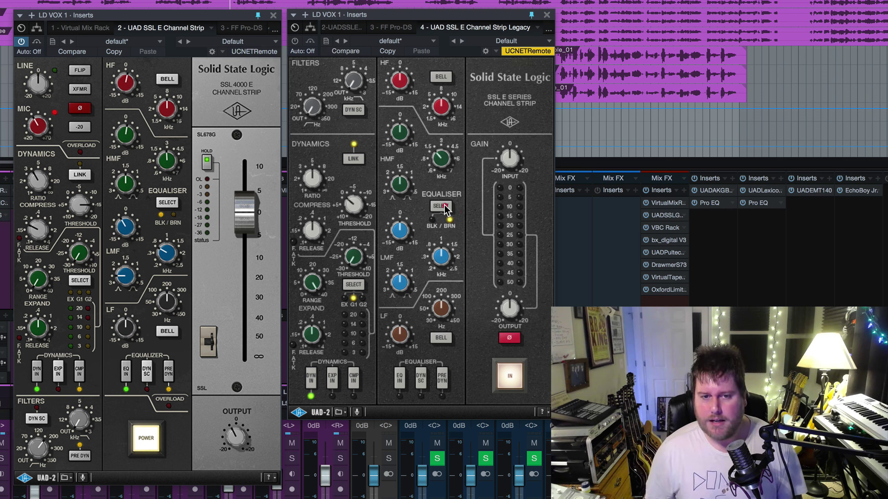
pyautogui.click(441, 206)
pyautogui.click(441, 206)
pyautogui.click(442, 206)
pyautogui.click(442, 206)
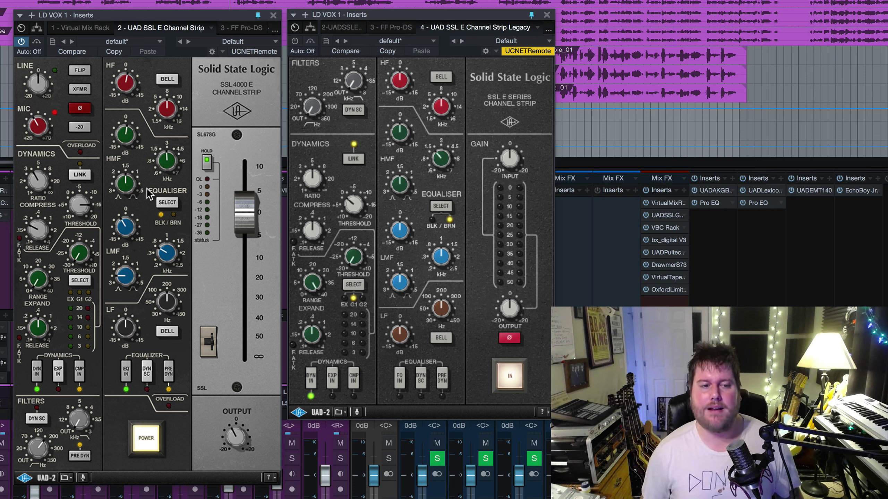
pyautogui.click(20, 242)
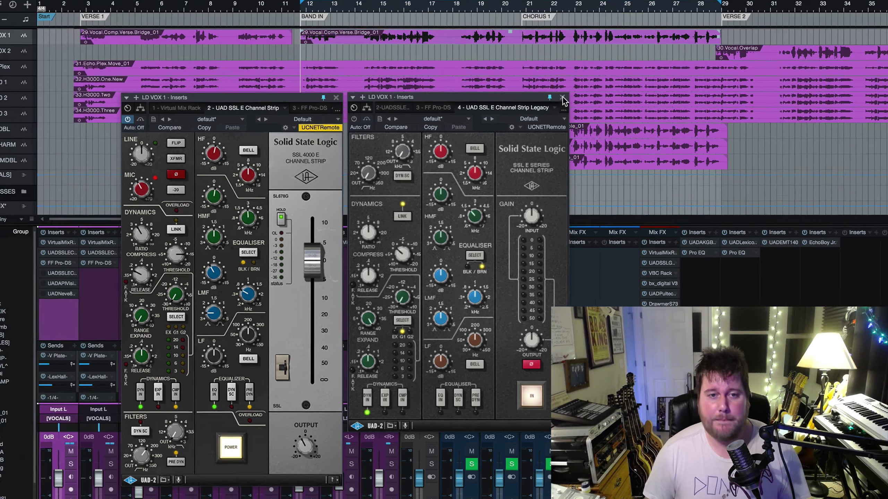
# Close the legacy channel strip window, leaving the SSL 4000 E channel strip open.
pyautogui.click(546, 14)
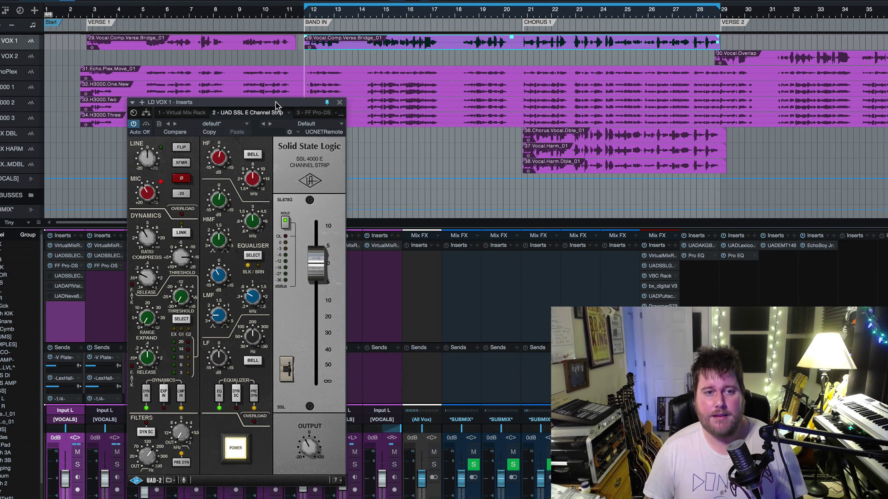
pyautogui.moveTo(279, 102)
pyautogui.mouseDown()
pyautogui.moveTo(212, 59)
pyautogui.moveTo(307, 117)
pyautogui.moveTo(276, 101)
pyautogui.mouseUp()
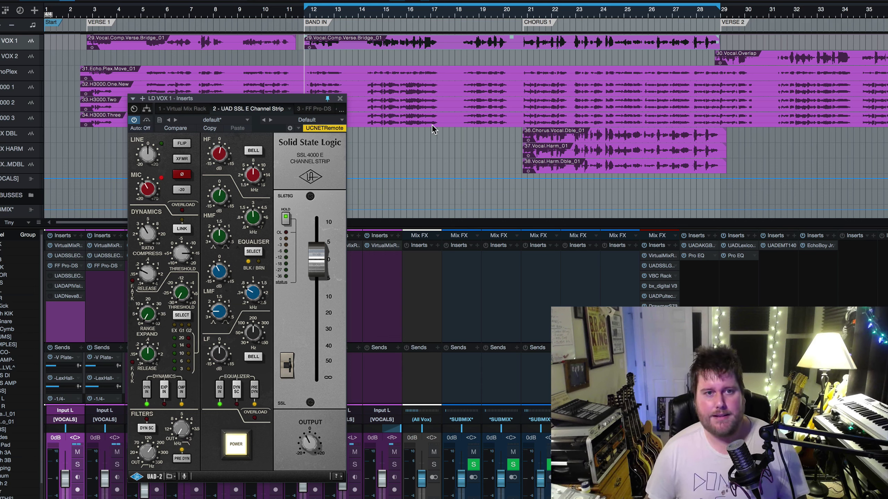
# Play the looped section of the mix and arrange the mixer and plug-in window so the LD VOX 1 channel is uncovered.
pyautogui.press('space')
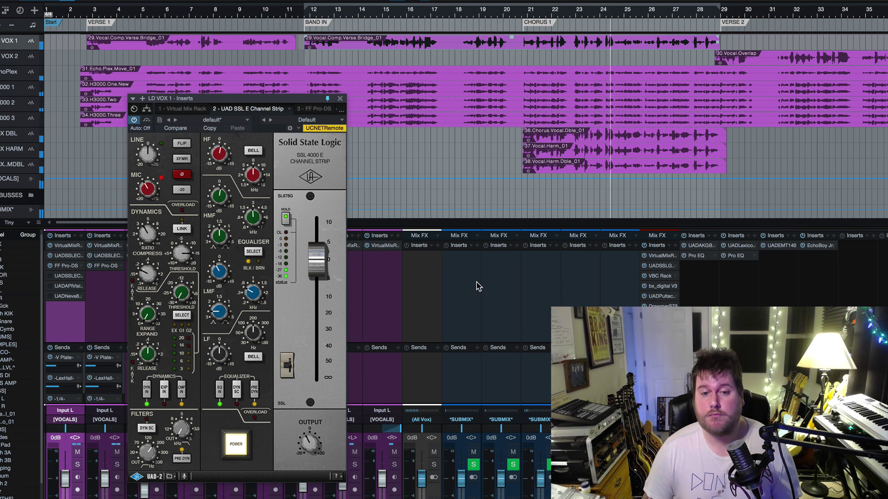
pyautogui.hscroll(-3, 476, 282)
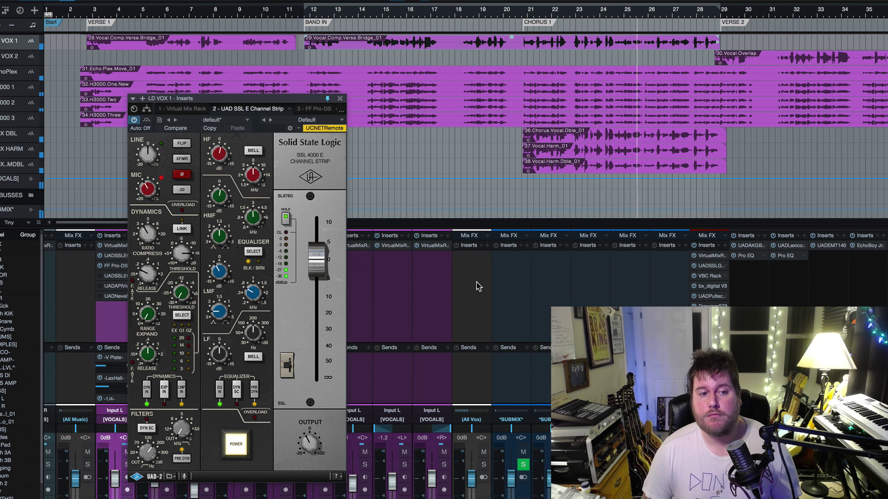
pyautogui.hscroll(-8, 477, 282)
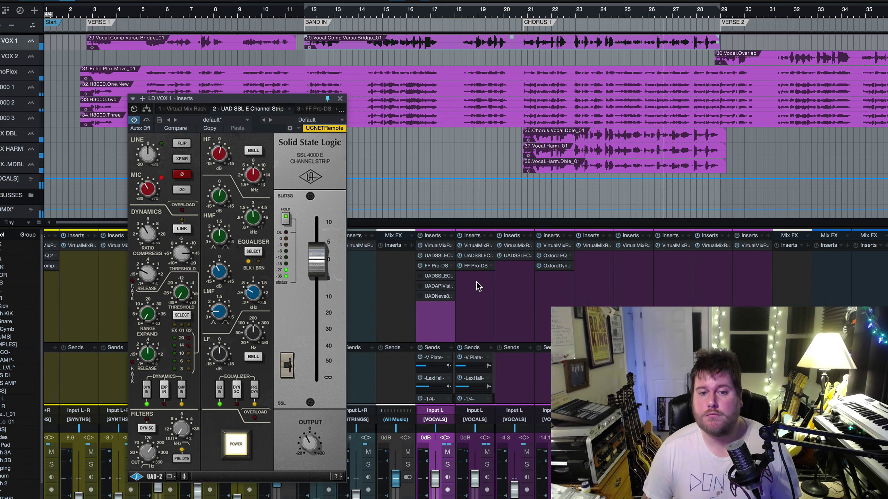
pyautogui.moveTo(281, 99); pyautogui.dragTo(220, 99)
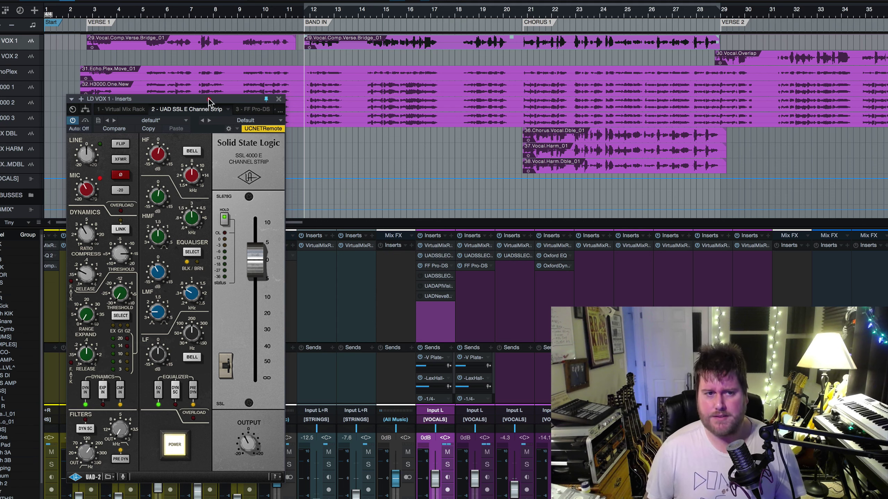
pyautogui.moveTo(209, 101); pyautogui.dragTo(204, 107)
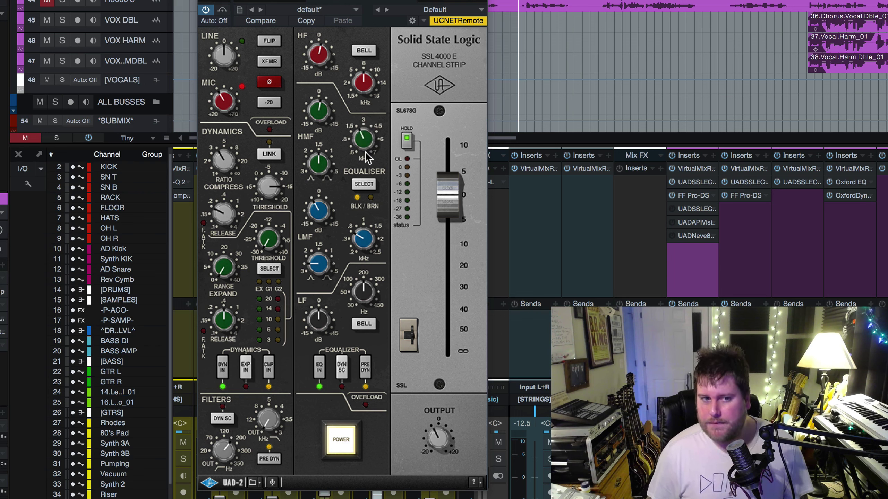
pyautogui.moveTo(365, 157)
pyautogui.mouseDown()
pyautogui.moveTo(373, 203)
pyautogui.moveTo(370, 151)
pyautogui.mouseUp()
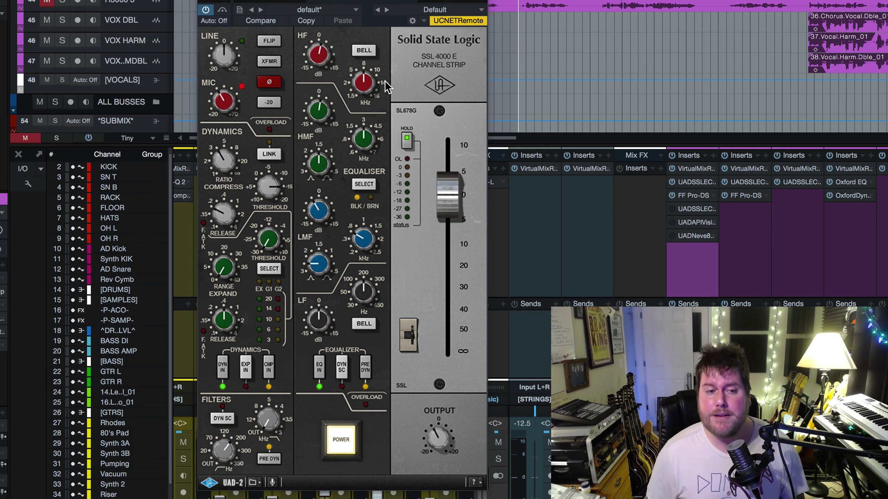
pyautogui.moveTo(365, 89)
pyautogui.mouseDown()
pyautogui.moveTo(379, 131)
pyautogui.moveTo(367, 65)
pyautogui.moveTo(369, 99)
pyautogui.moveTo(366, 87)
pyautogui.mouseUp()
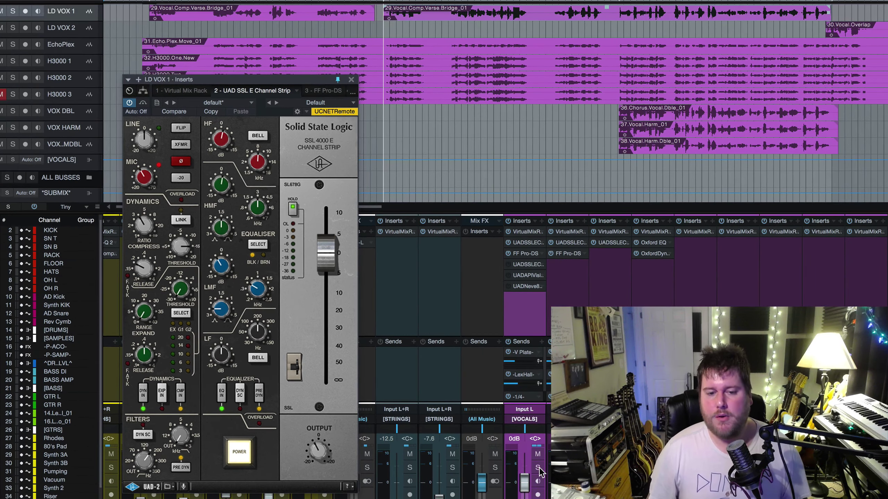
# Solo the LD VOX 1 channel and bypass all of its sends.
pyautogui.click(708, 460)
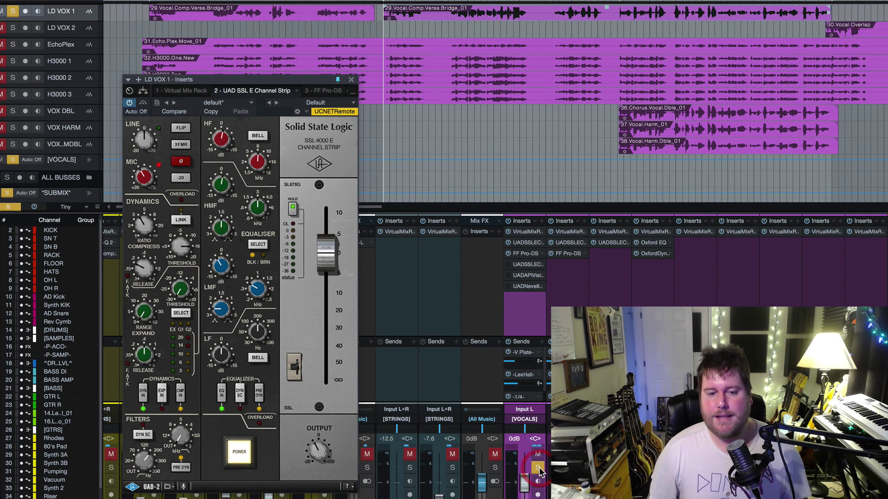
pyautogui.click(508, 342)
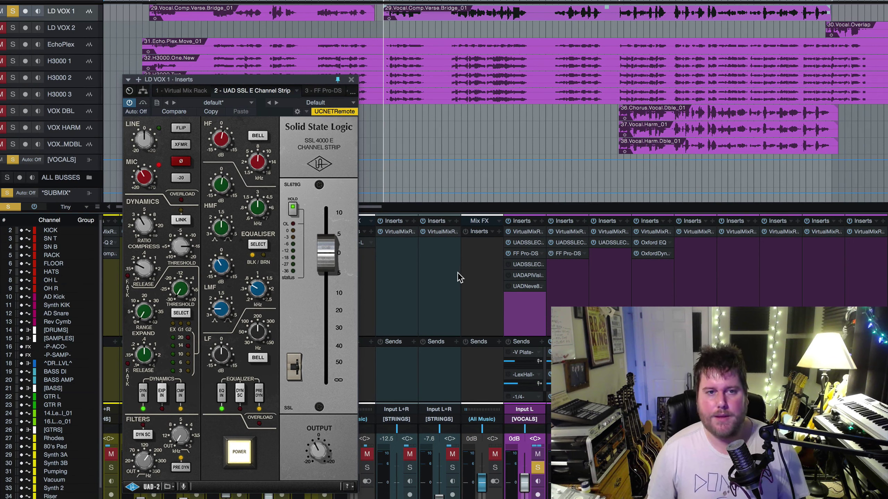
# Play the soloed lead vocal and switch the SSL 4000 E strip's power off and on repeatedly to compare the sound, ending with it on.
pyautogui.click(436, 16)
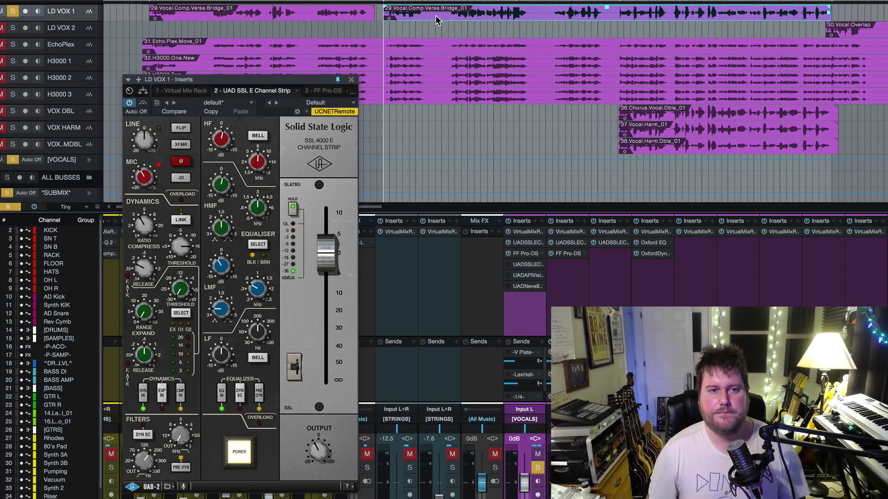
pyautogui.press('space')
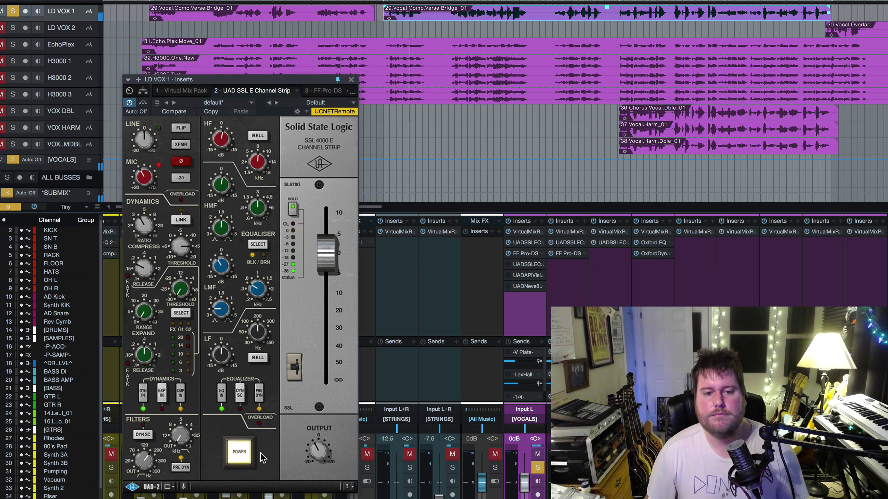
pyautogui.click(238, 453)
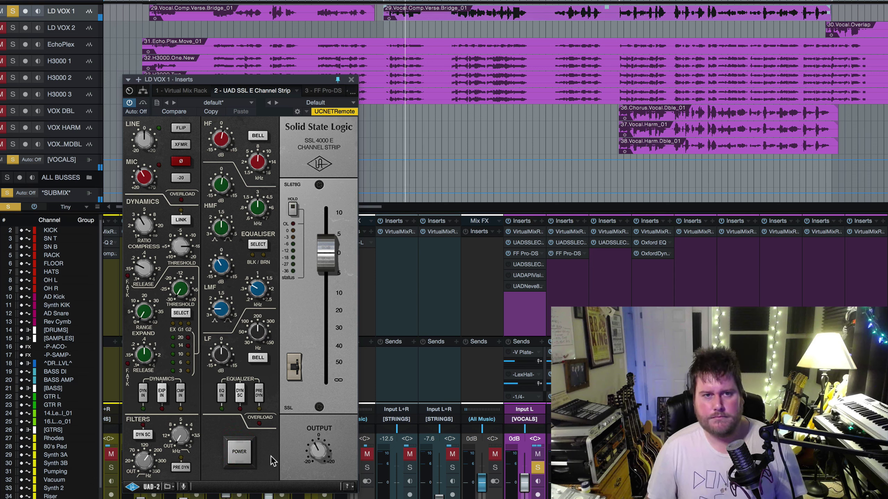
pyautogui.click(246, 452)
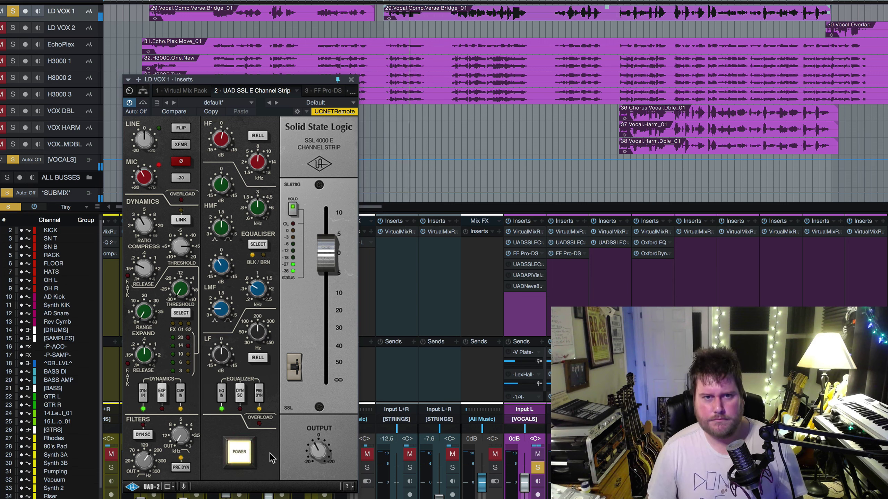
pyautogui.click(237, 458)
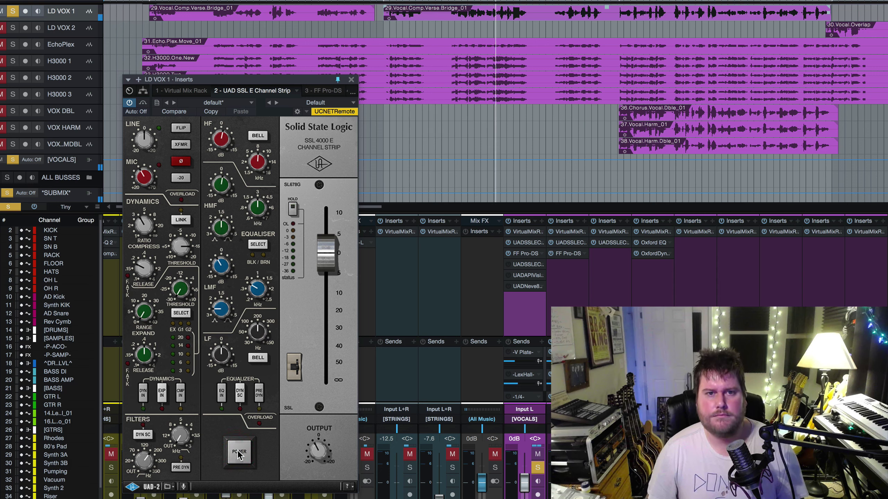
pyautogui.click(238, 457)
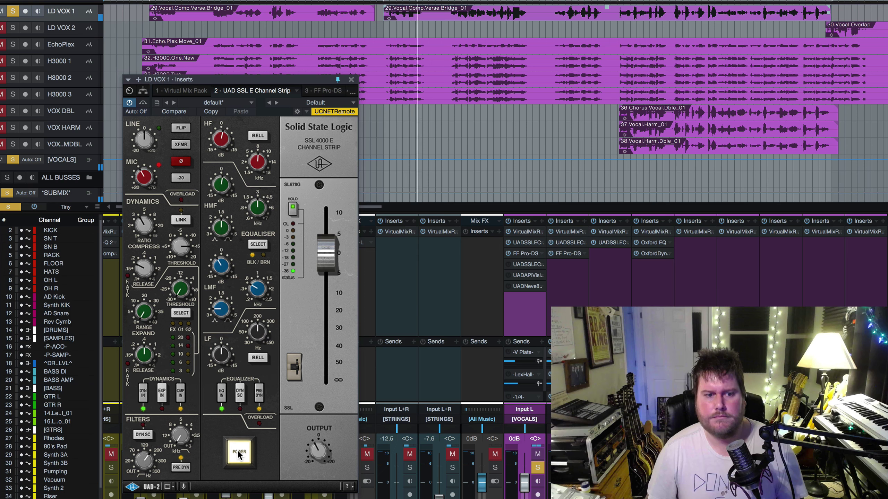
pyautogui.click(238, 453)
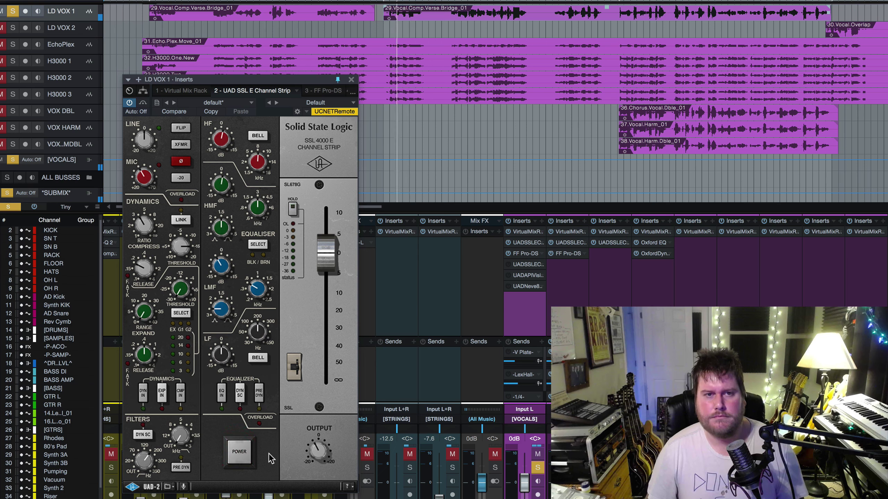
pyautogui.click(239, 452)
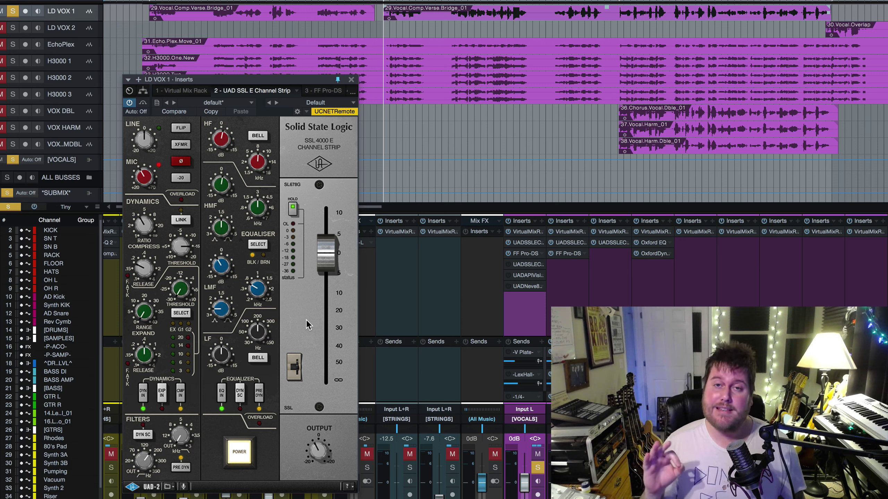
# Close the vocal's channel strip window and inspect the Virtual Mix Rack on the FLOOR drum channel.
pyautogui.click(351, 81)
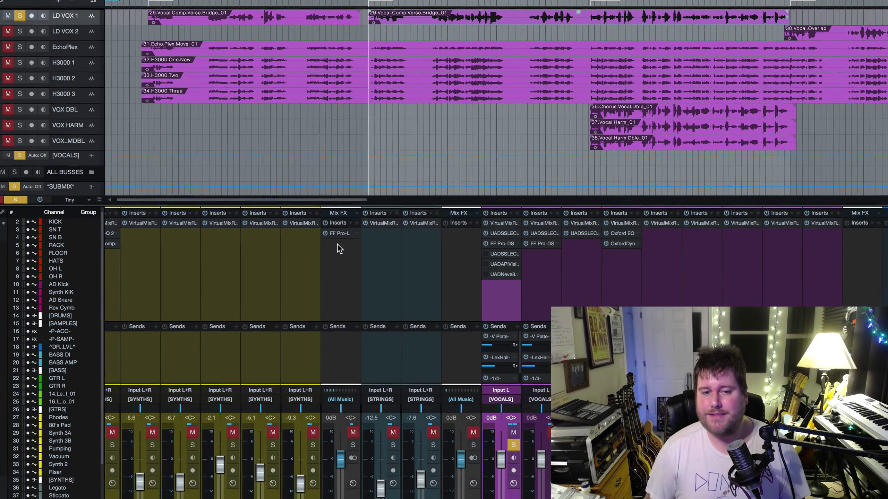
pyautogui.hscroll(-15, 314, 247)
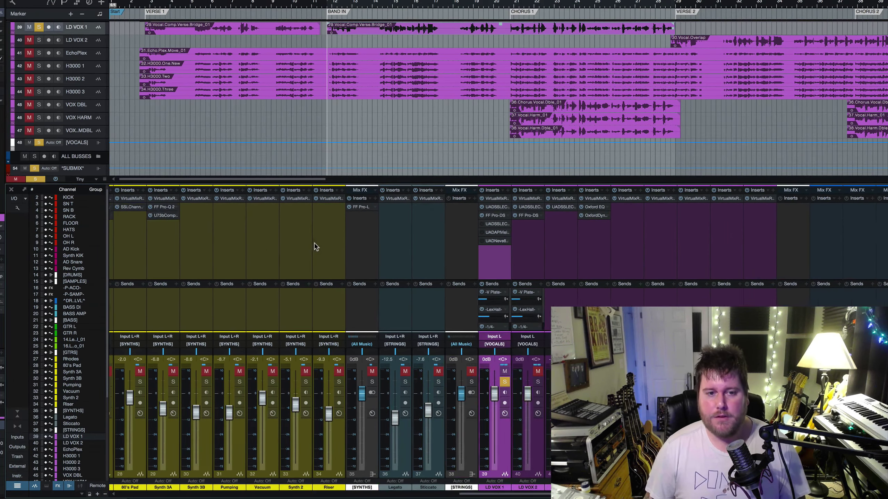
pyautogui.hscroll(-5, 314, 247)
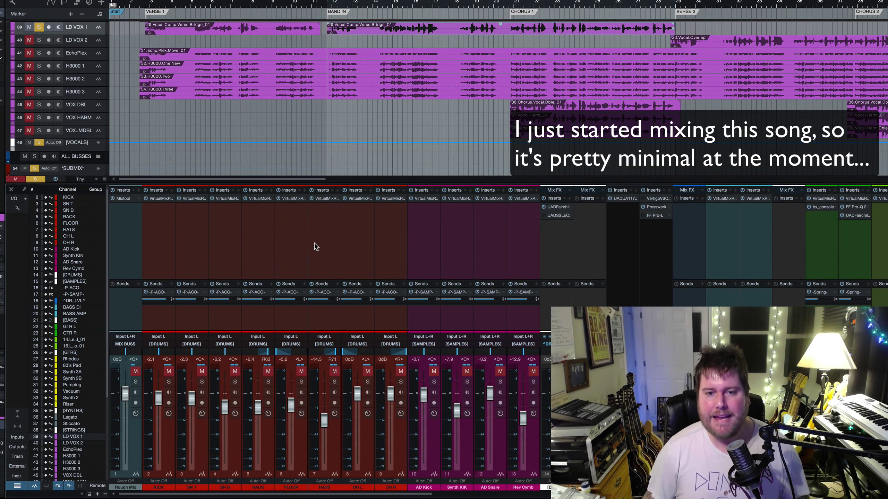
pyautogui.click(293, 199)
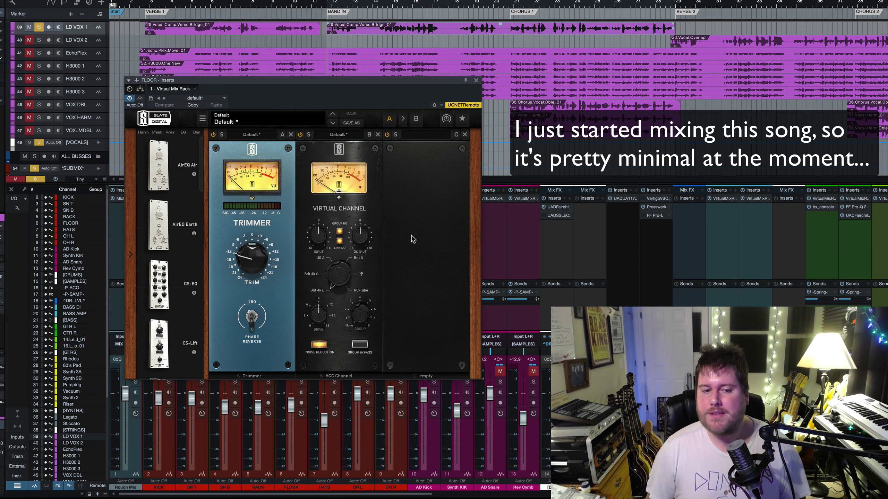
pyautogui.click(476, 81)
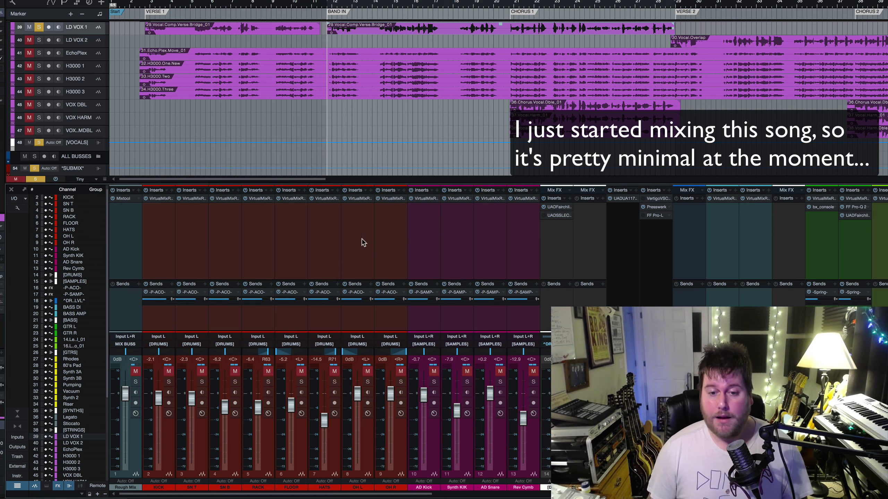
# Review the insert plug-ins on the mixer channels from the drum samples across to the vocals.
pyautogui.hscroll(10, 358, 232)
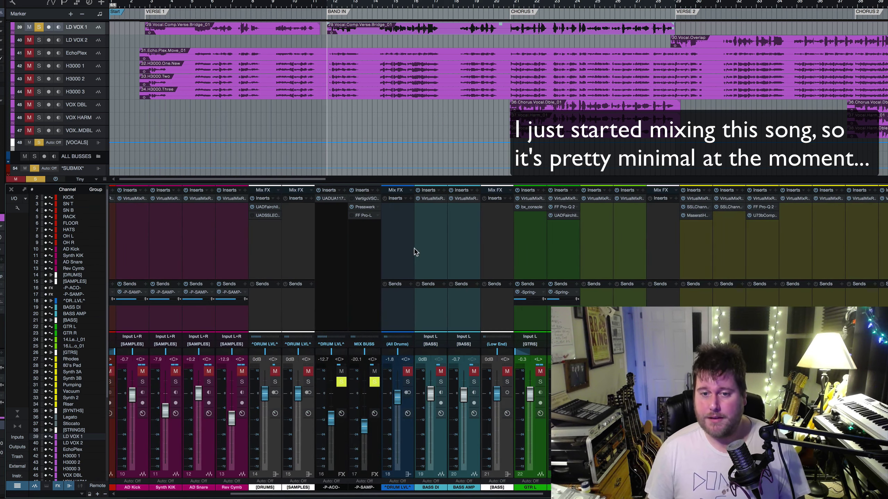
pyautogui.hscroll(8, 415, 251)
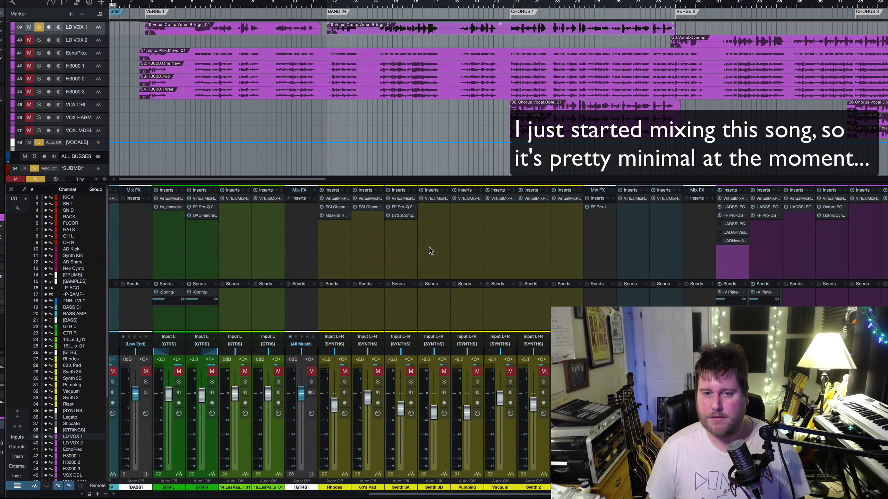
pyautogui.hscroll(8, 476, 248)
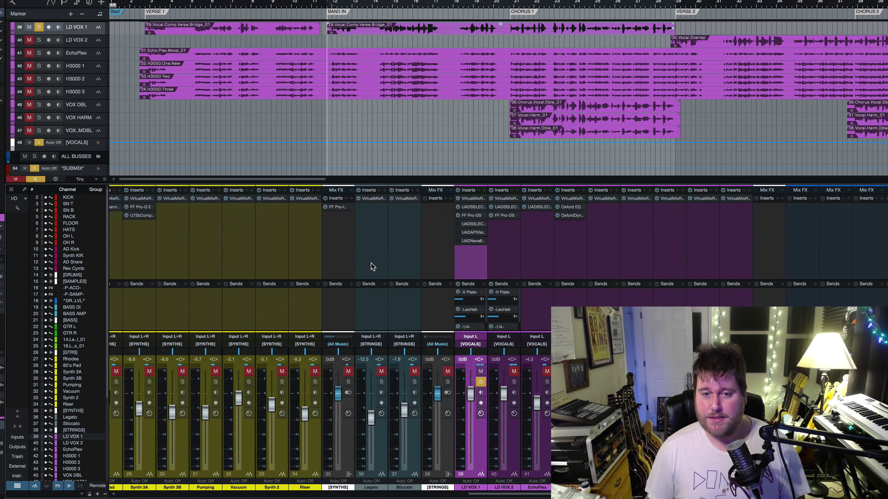
# Move the playhead to the start of CHORUS 1 and select the VOX DBL chorus clip with its channel soloed.
pyautogui.hscroll(2, 373, 266)
pyautogui.hscroll(6, 374, 265)
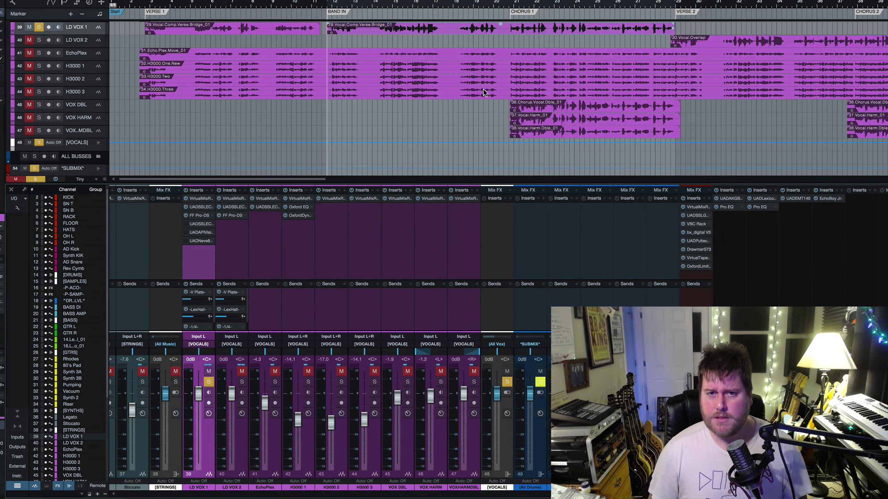
pyautogui.click(511, 3)
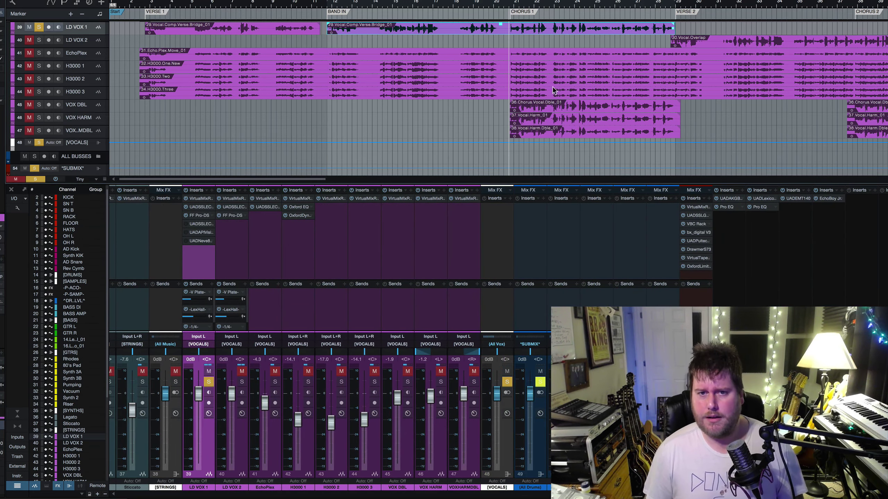
pyautogui.click(558, 105)
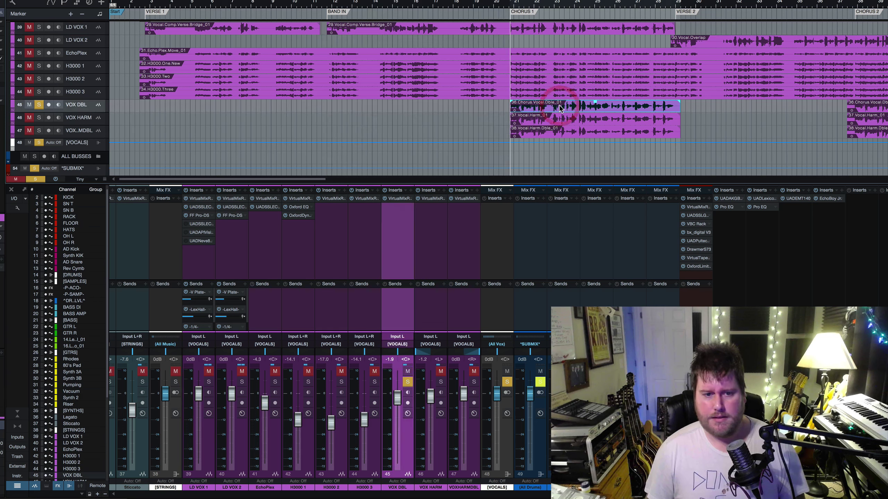
# Play the chorus with LD VOX 1 and LD VOX 2 soloed beside the double, and unsolo both to hear VOX DBL alone.
pyautogui.click(242, 382)
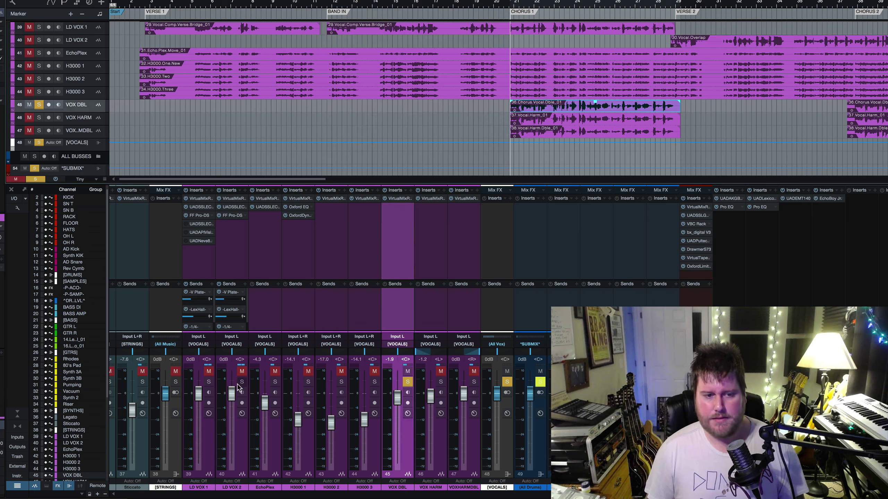
pyautogui.click(210, 381)
pyautogui.press('space')
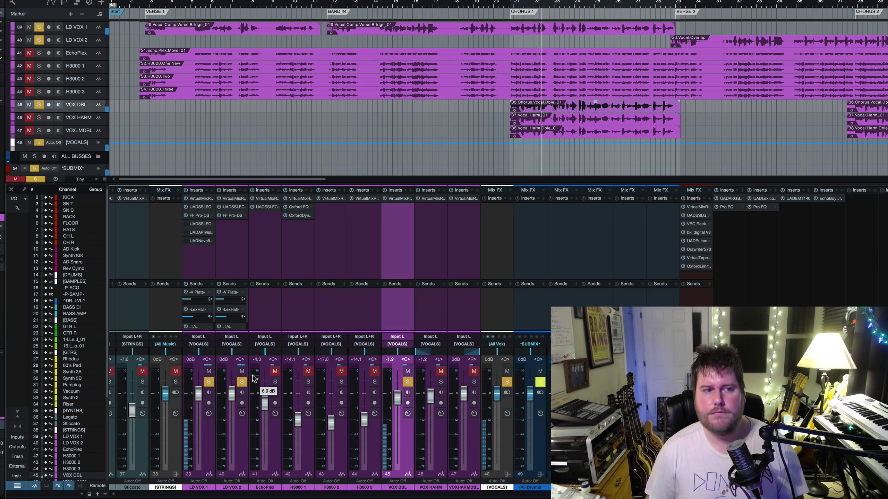
pyautogui.click(209, 381)
pyautogui.click(242, 382)
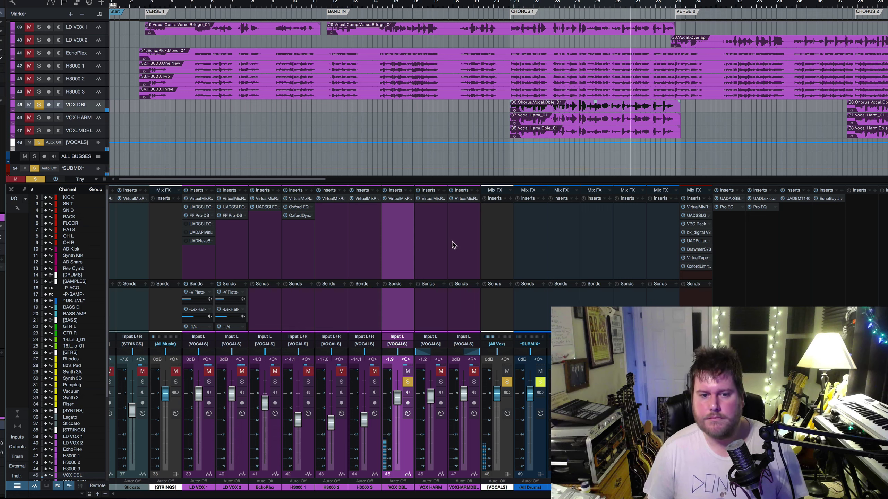
pyautogui.press('space')
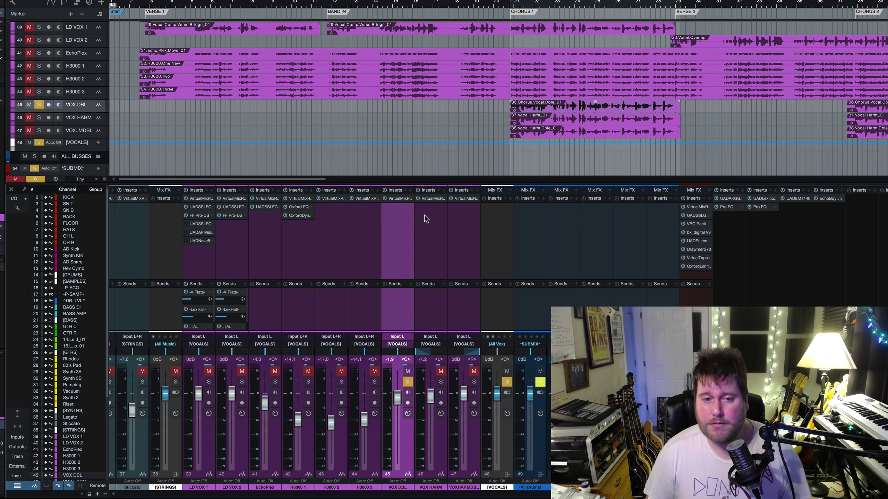
# Insert the UAD SSL E Channel Strip after the Virtual Mix Rack on the VOX DBL channel.
pyautogui.click(411, 191)
pyautogui.click(464, 294)
pyautogui.scroll(-5, 464, 295)
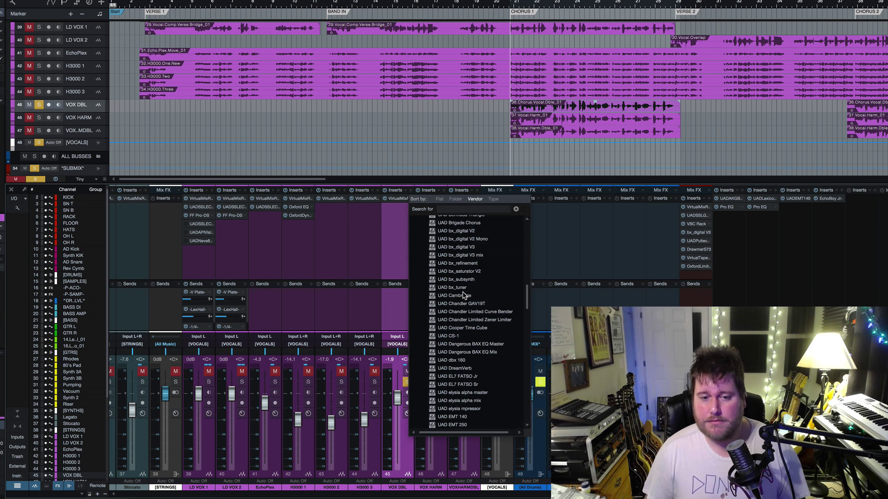
pyautogui.scroll(-10, 464, 293)
pyautogui.click(471, 289)
pyautogui.scroll(-3, 476, 289)
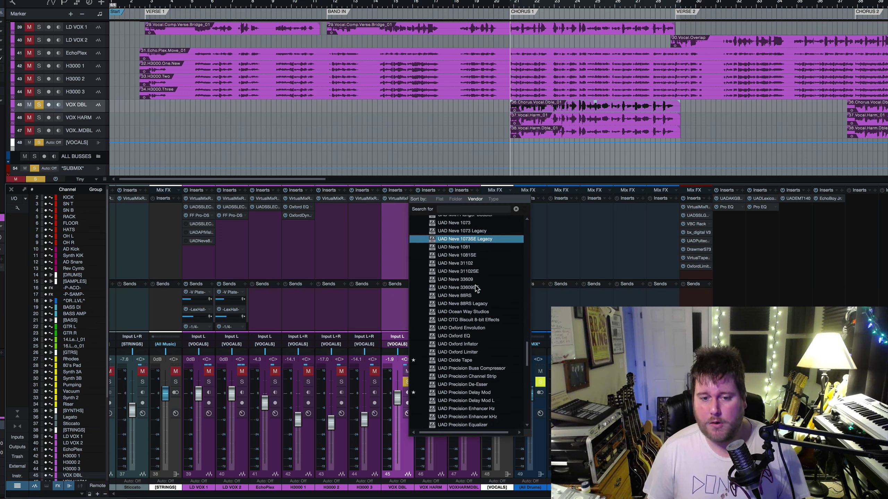
pyautogui.click(477, 288)
pyautogui.scroll(-5, 482, 285)
pyautogui.click(489, 283)
pyautogui.scroll(-3, 489, 283)
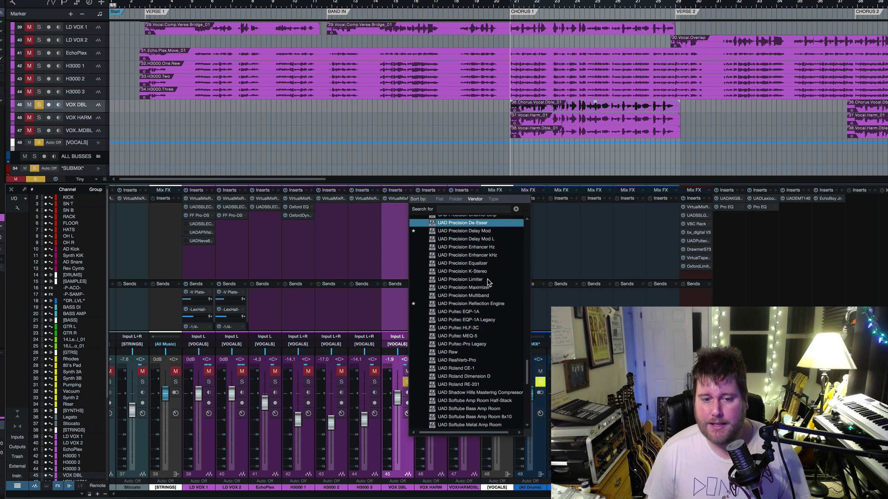
pyautogui.scroll(-8, 488, 282)
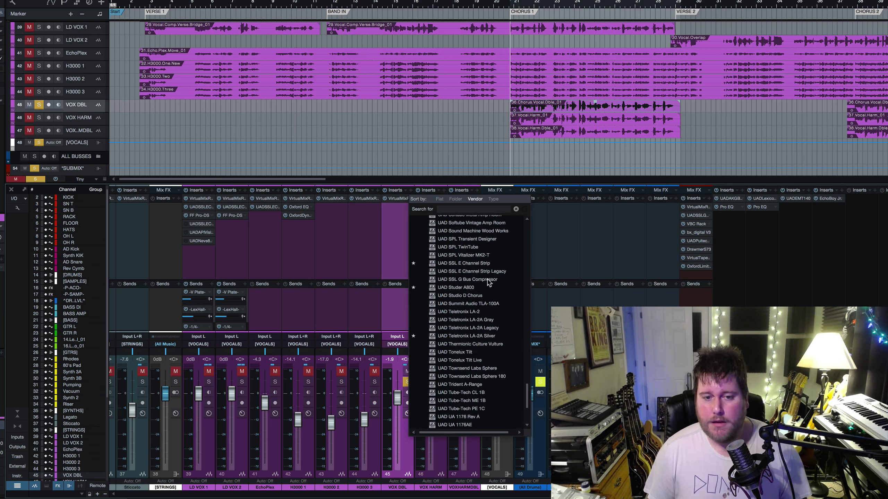
pyautogui.doubleClick(467, 265)
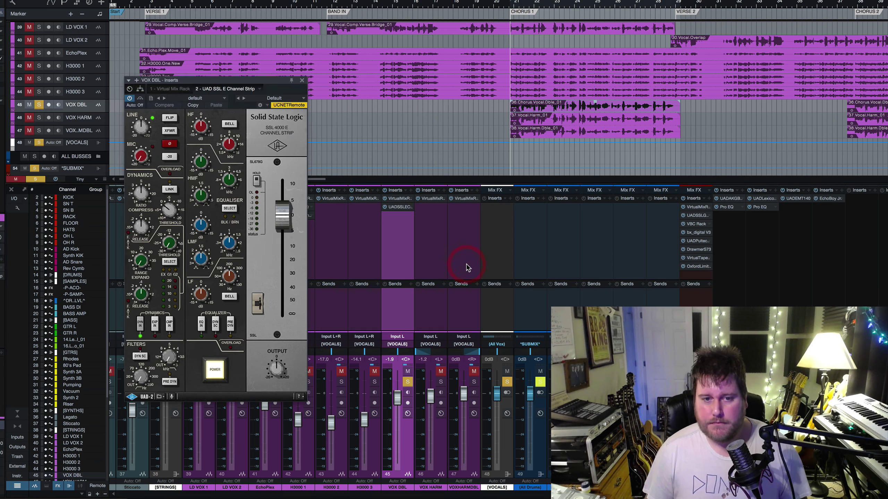
# Reposition the channel strip window and switch the equaliser from the brown to the black type.
pyautogui.moveTo(275, 84); pyautogui.dragTo(317, 60)
pyautogui.click(334, 60)
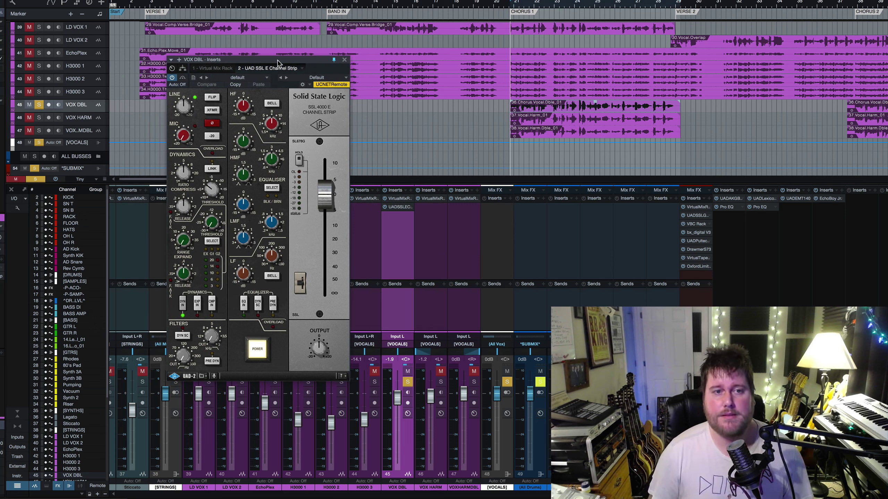
pyautogui.moveTo(278, 62); pyautogui.dragTo(317, 56)
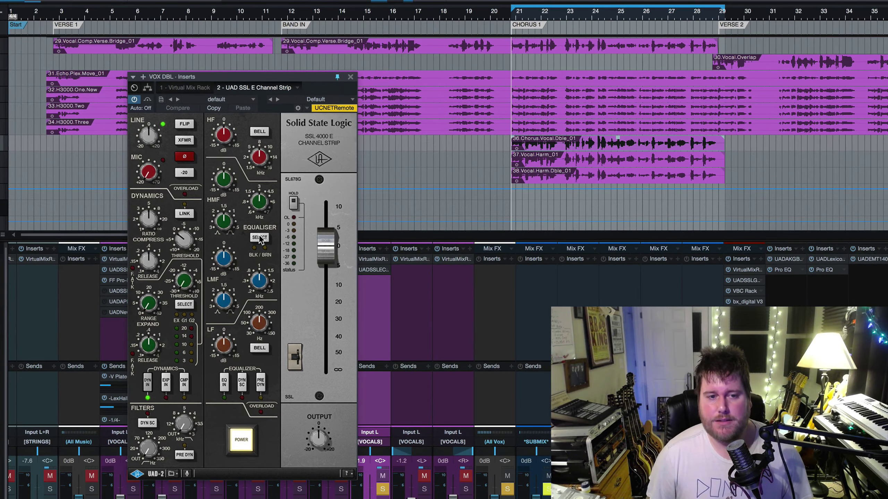
pyautogui.click(259, 238)
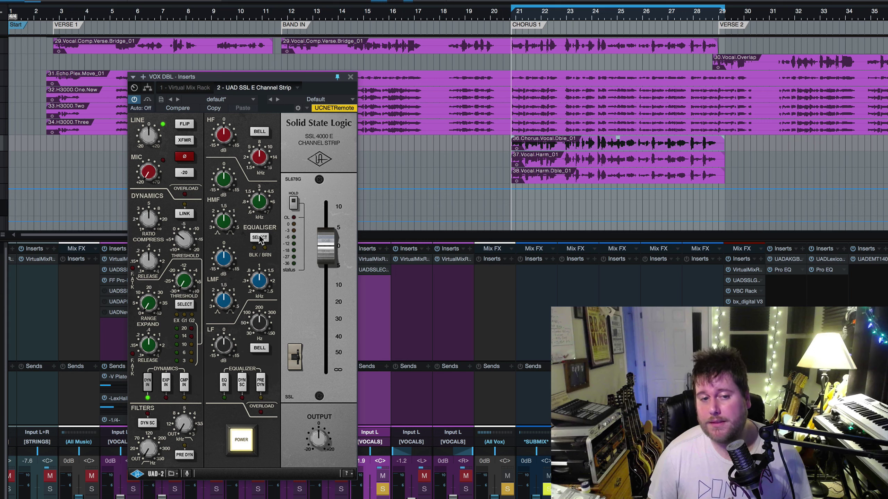
pyautogui.click(261, 238)
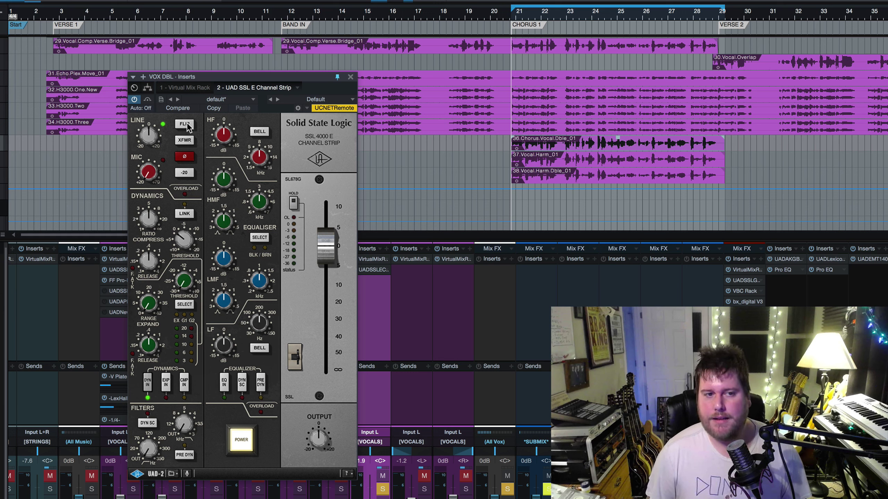
# Flip the input to Mic and back to Line, and raise the Line gain while playing the vocal double.
pyautogui.click(184, 158)
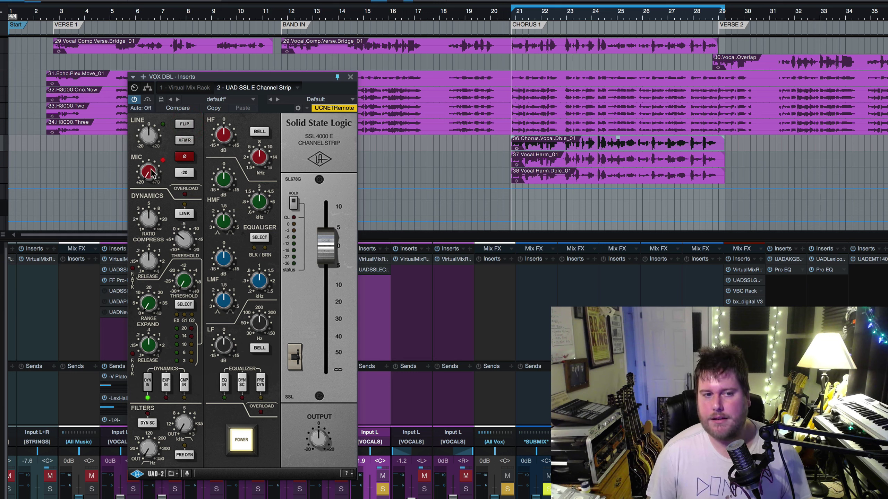
pyautogui.click(183, 125)
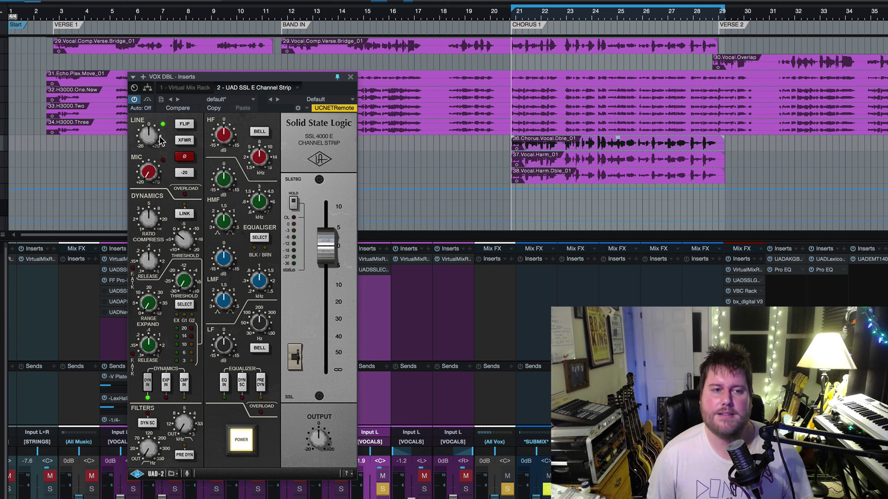
pyautogui.press('space')
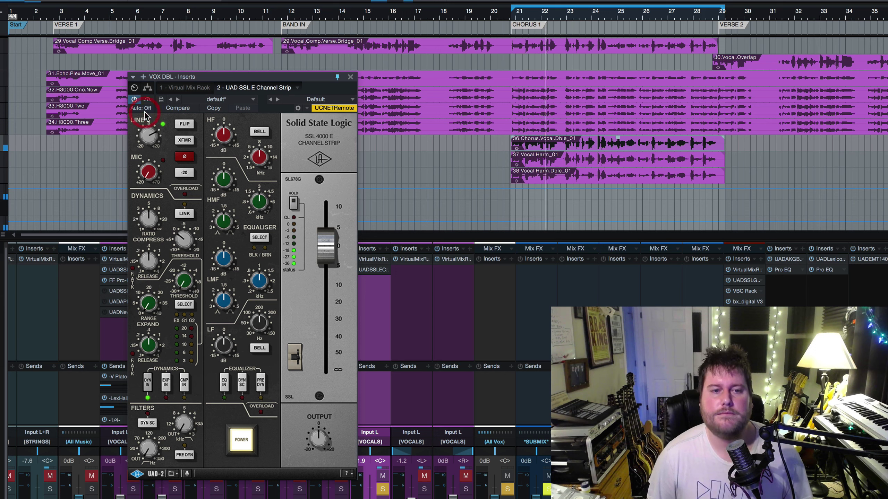
pyautogui.press('space')
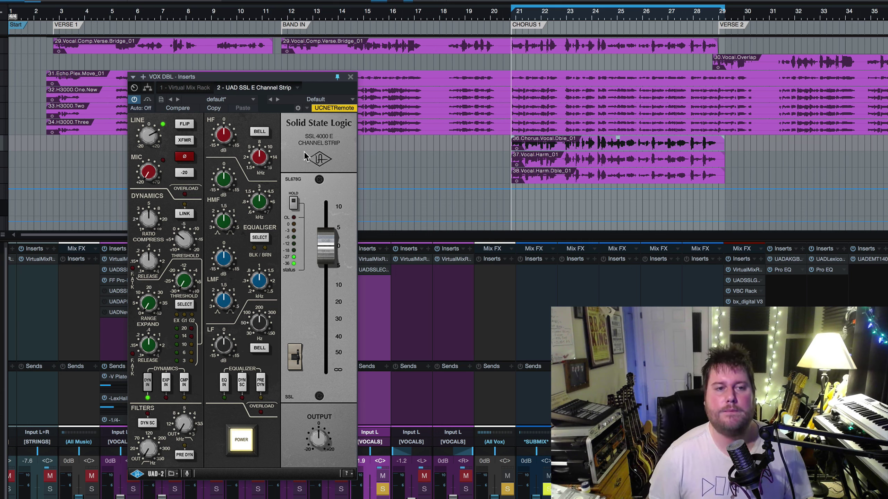
# Switch to the Mic input with the -20 pad, raise the Mic gain during playback, and compare it with Line, ending on Mic.
pyautogui.press('space')
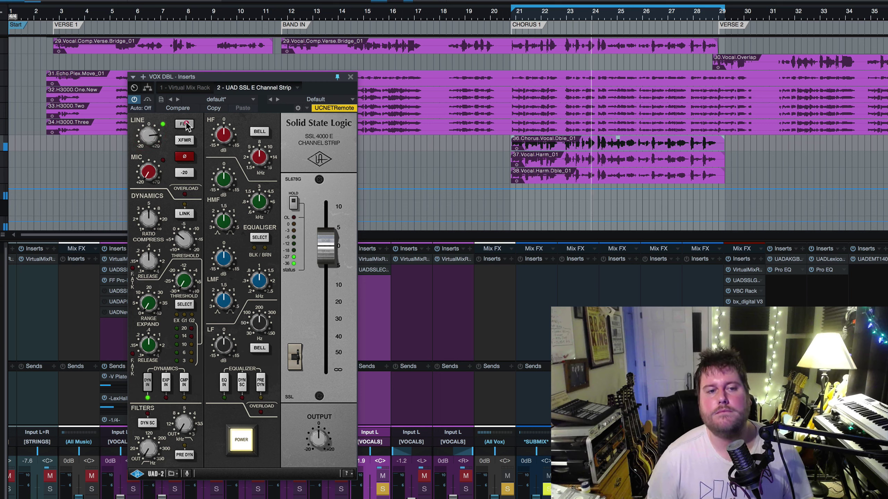
pyautogui.click(184, 173)
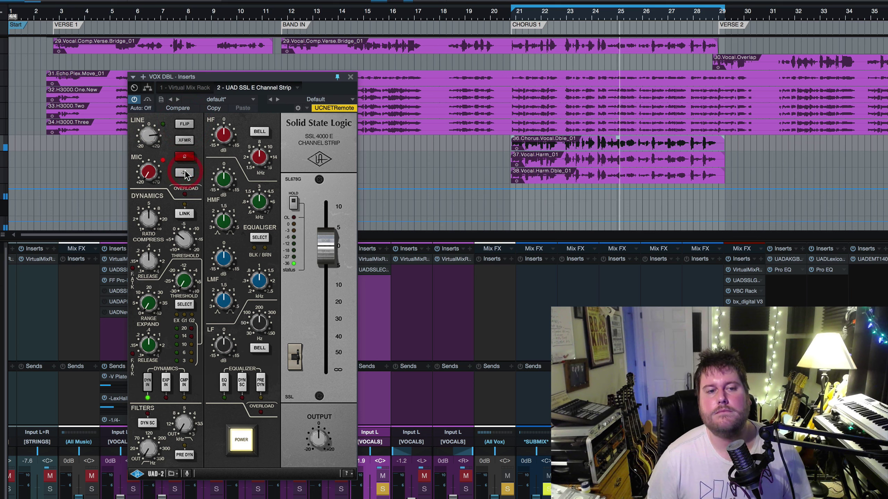
pyautogui.press('space')
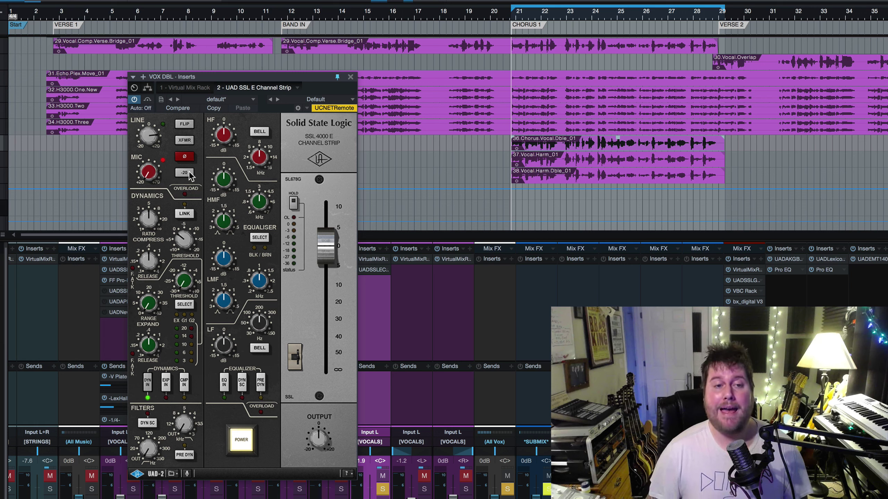
pyautogui.press('space')
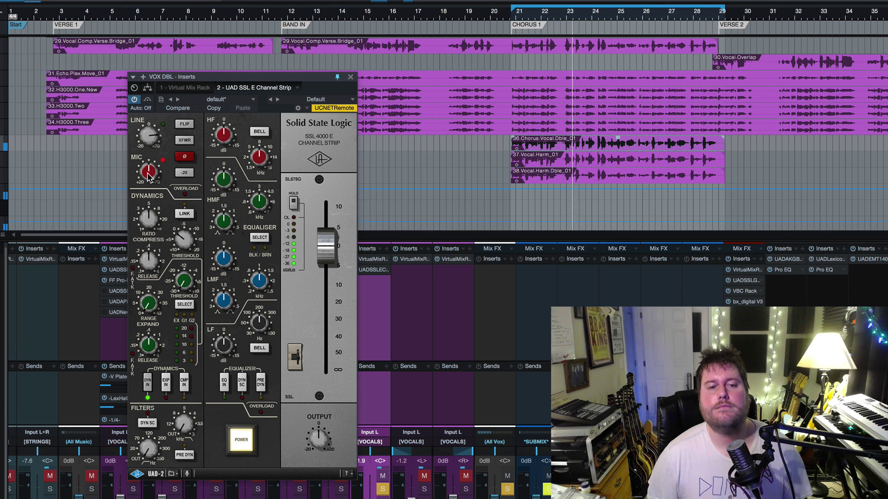
pyautogui.click(186, 125)
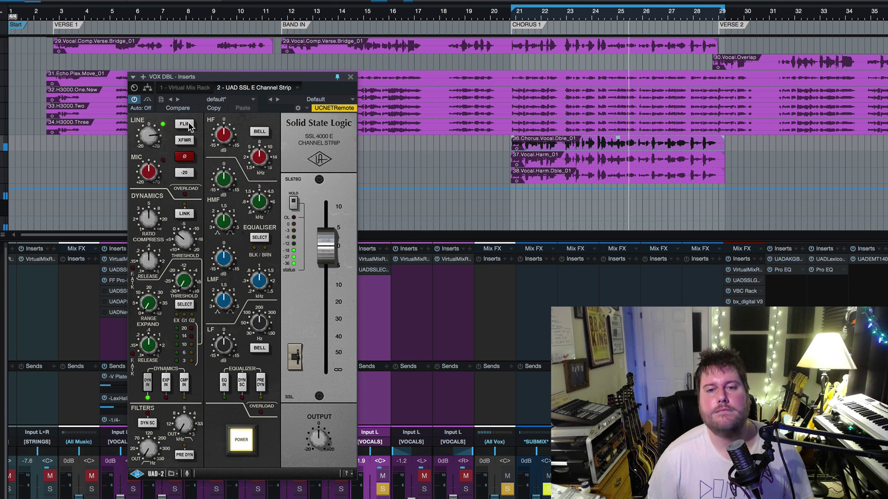
pyautogui.click(186, 124)
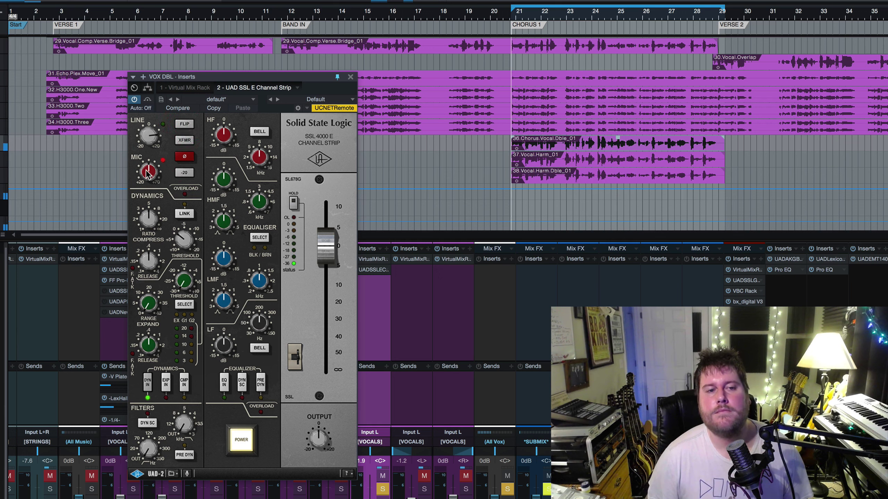
pyautogui.press('space')
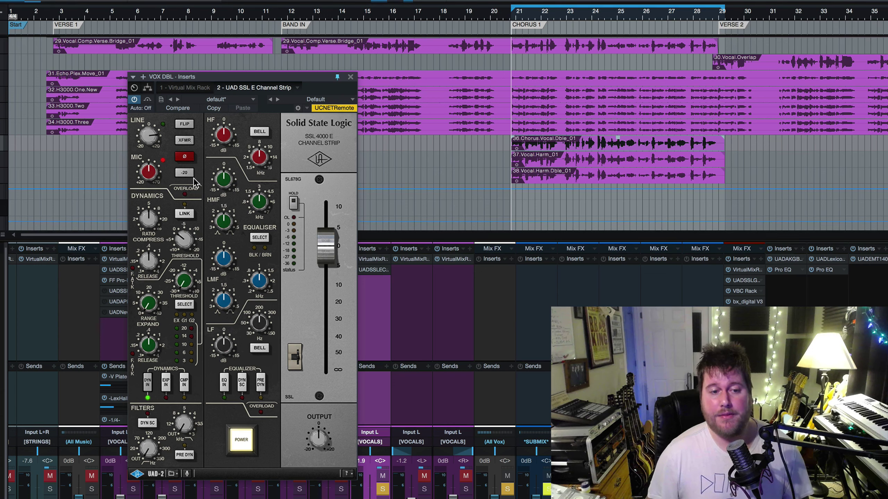
# Play the vocal double and raise the high-pass filter frequency, checking the filter's dynamics routing switches.
pyautogui.click(185, 455)
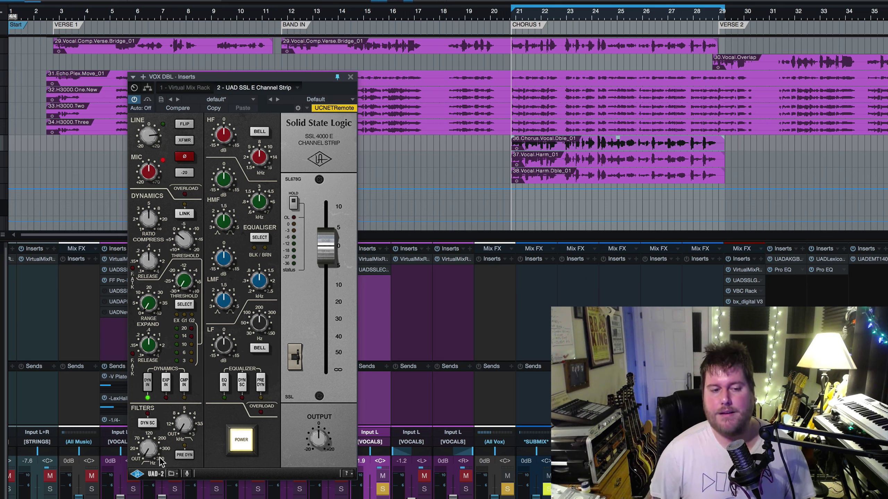
pyautogui.press('space')
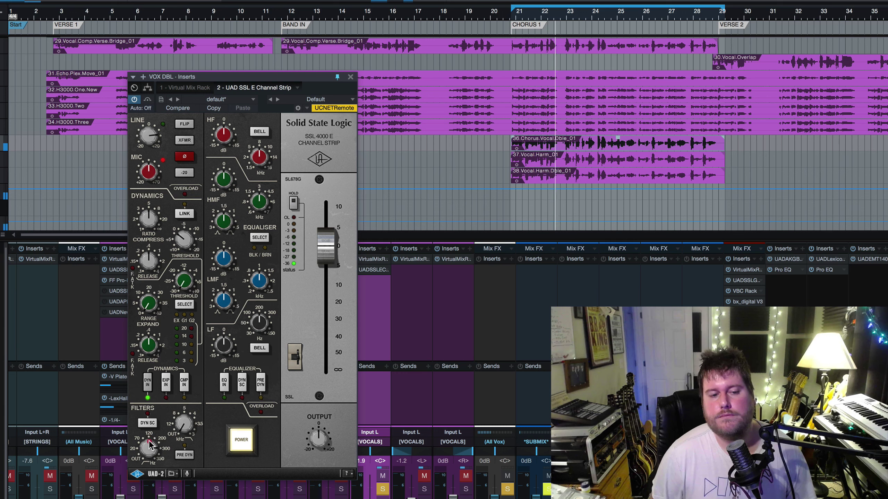
pyautogui.click(147, 423)
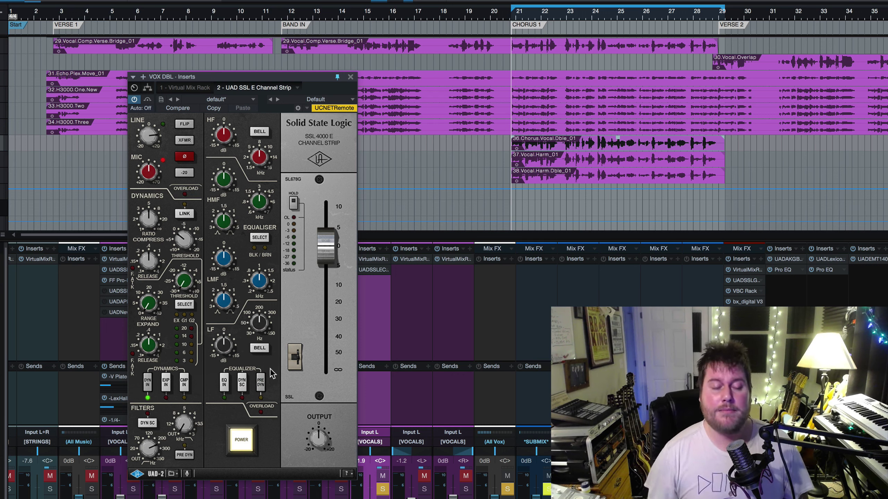
# Engage the equaliser and, during playback, sweep a boosted LMF band by adjusting its frequency and Q, then cut its gain.
pyautogui.click(222, 388)
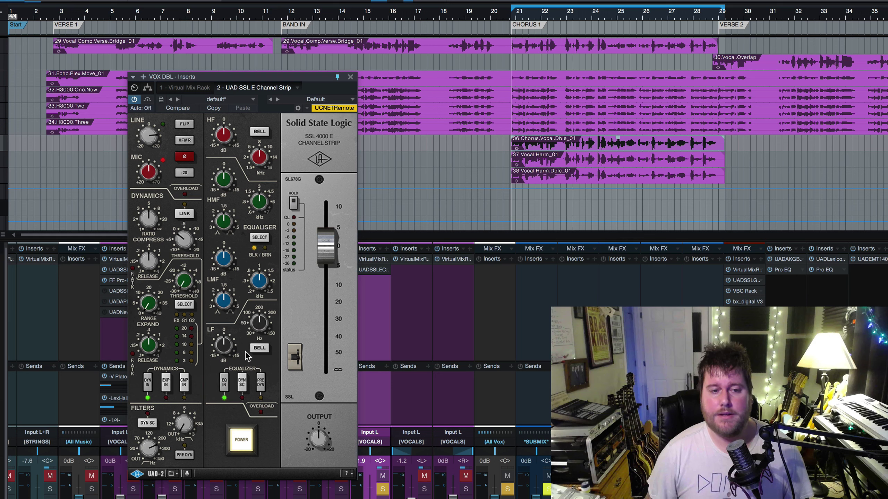
pyautogui.press('space')
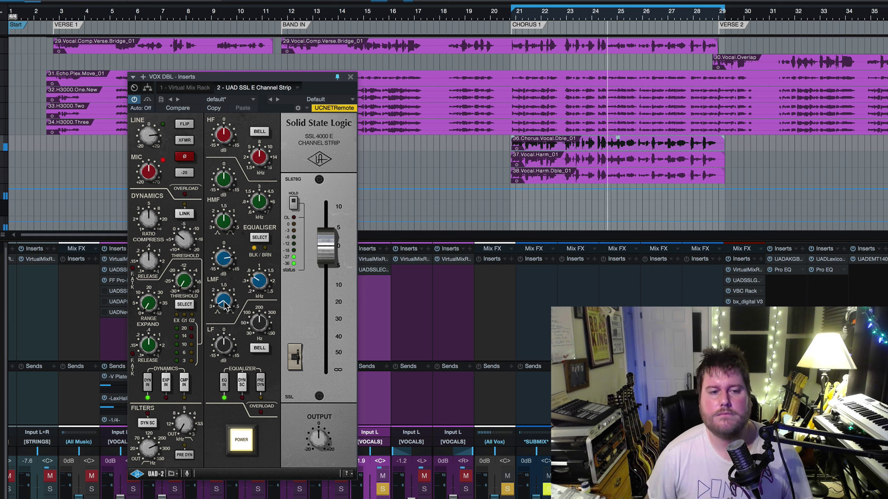
pyautogui.press('space')
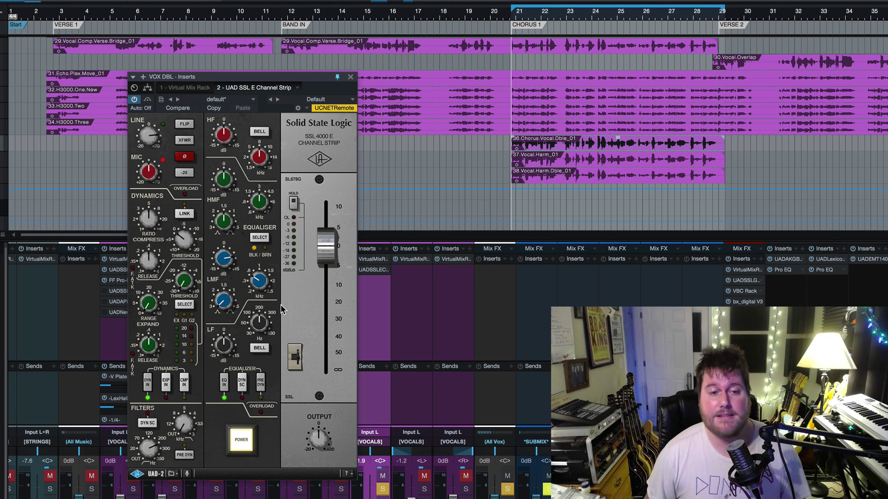
pyautogui.press('space')
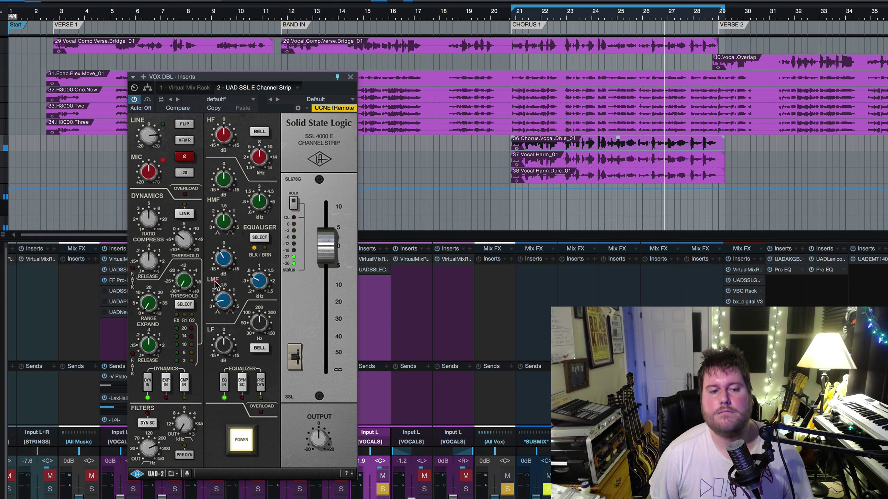
pyautogui.press('space')
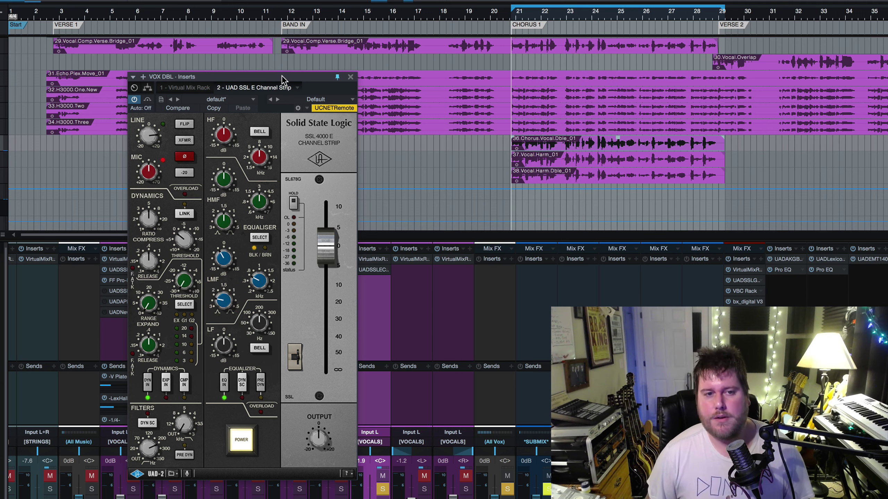
# Unsolo the vocal double, play the chorus in the full mix, and boost the channel strip's HF gain to about 4 dB.
pyautogui.moveTo(283, 79); pyautogui.dragTo(225, 21)
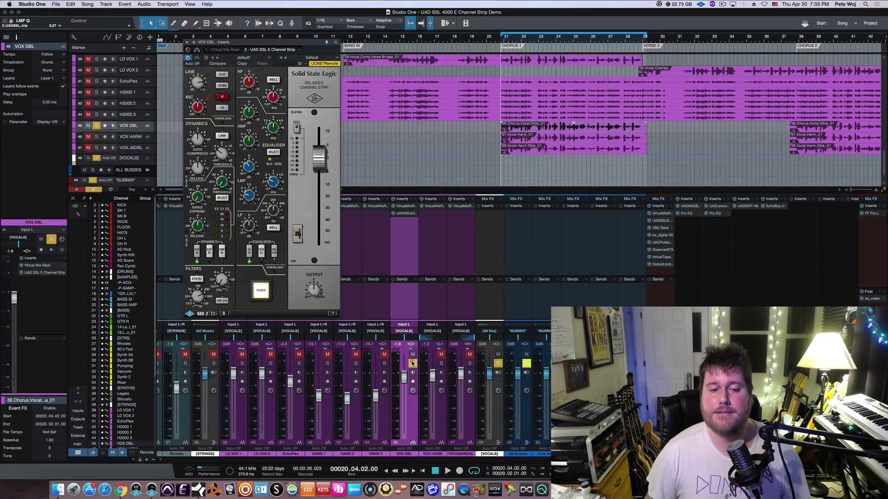
pyautogui.click(382, 489)
pyautogui.press('space')
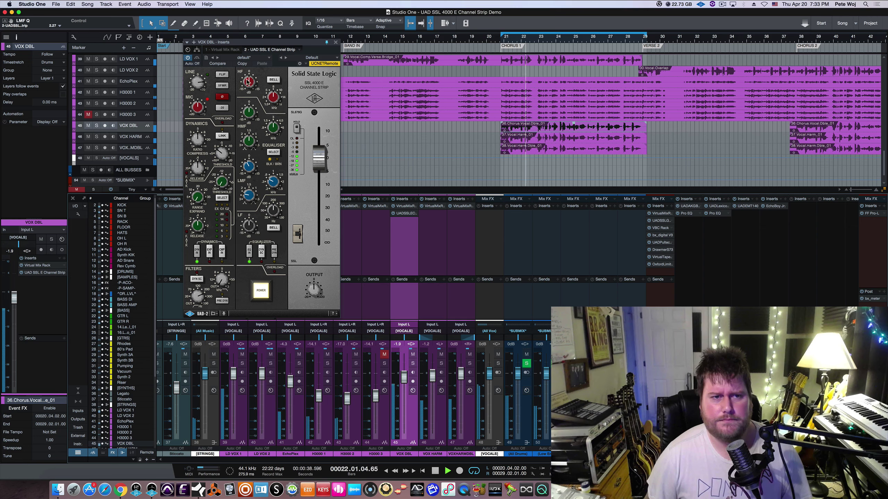
pyautogui.moveTo(246, 73); pyautogui.dragTo(247, 72)
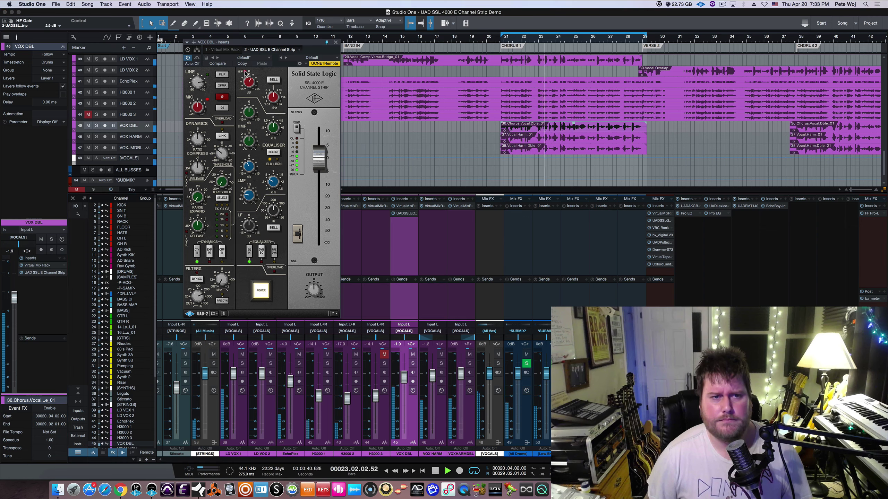
pyautogui.press('space')
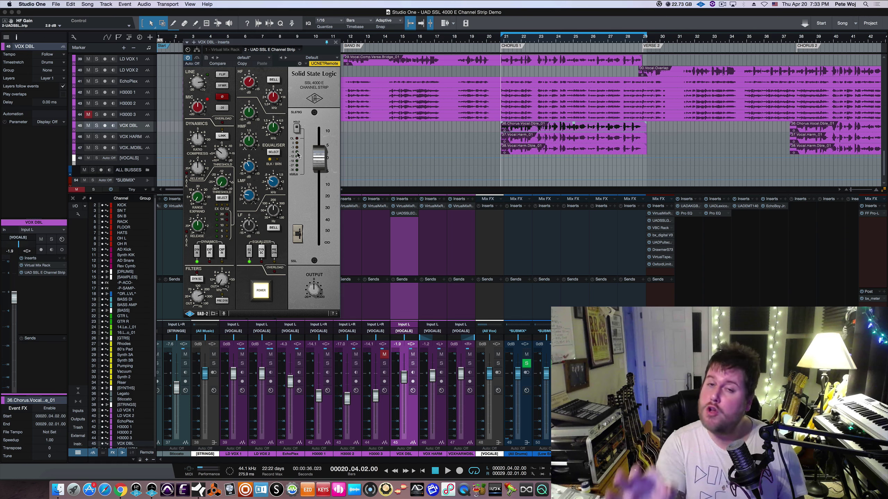
# Play the chorus in the mix and set the channel strip's output level to about -4 dB.
pyautogui.press('space')
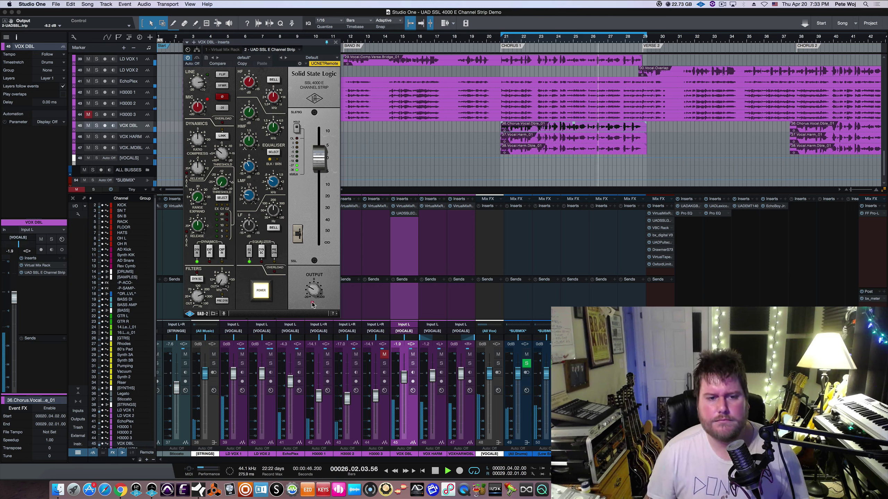
pyautogui.moveTo(313, 304); pyautogui.dragTo(316, 287)
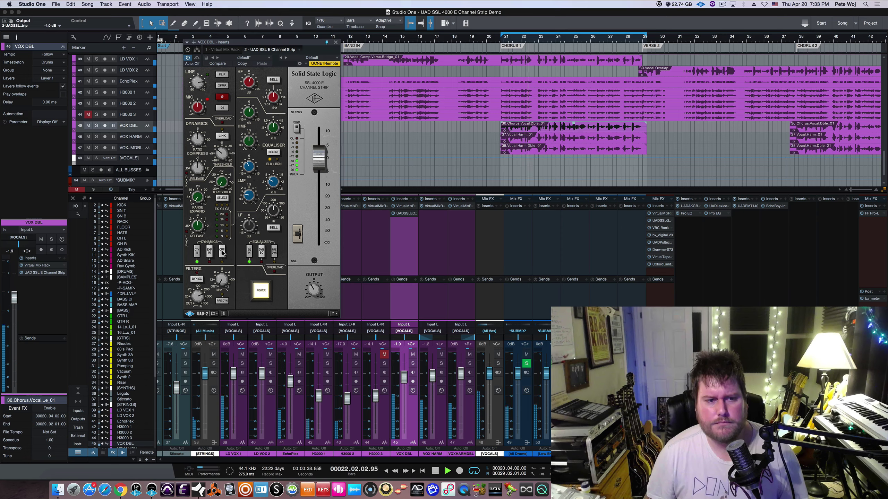
pyautogui.press('space')
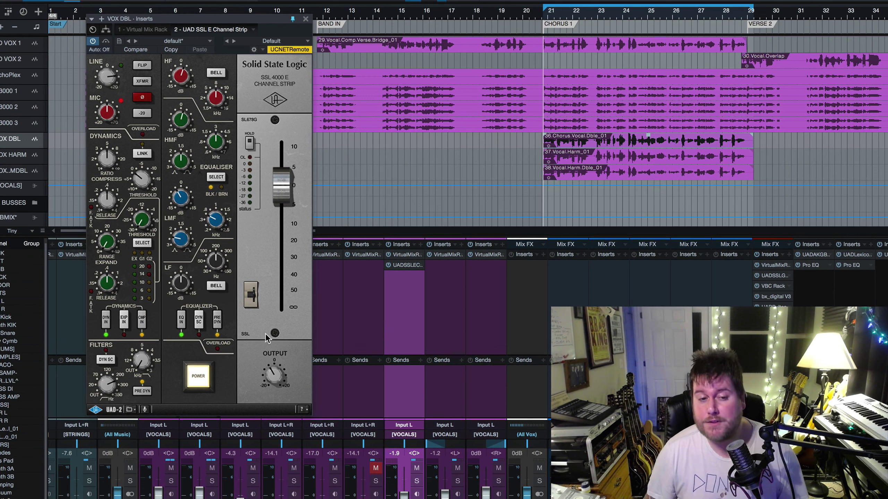
# Reduce the compressor's ratio and release during playback, then solo the vocal double and lower the compression threshold.
pyautogui.press('space')
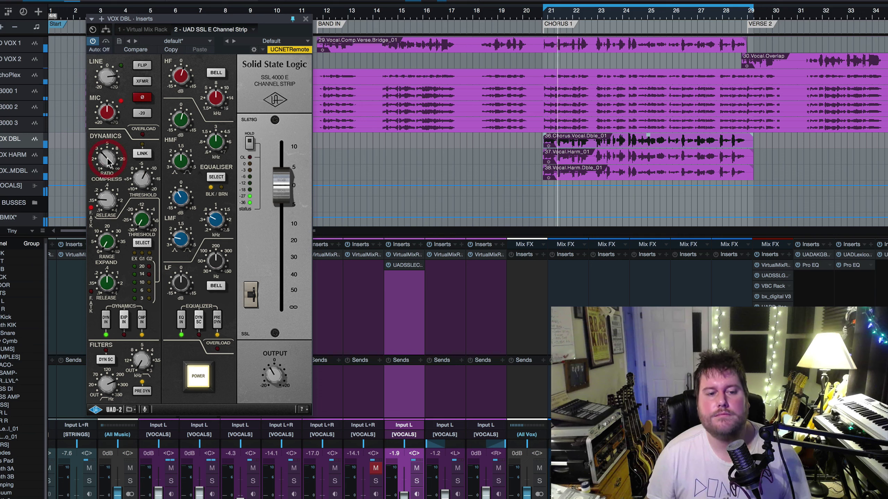
pyautogui.press('space')
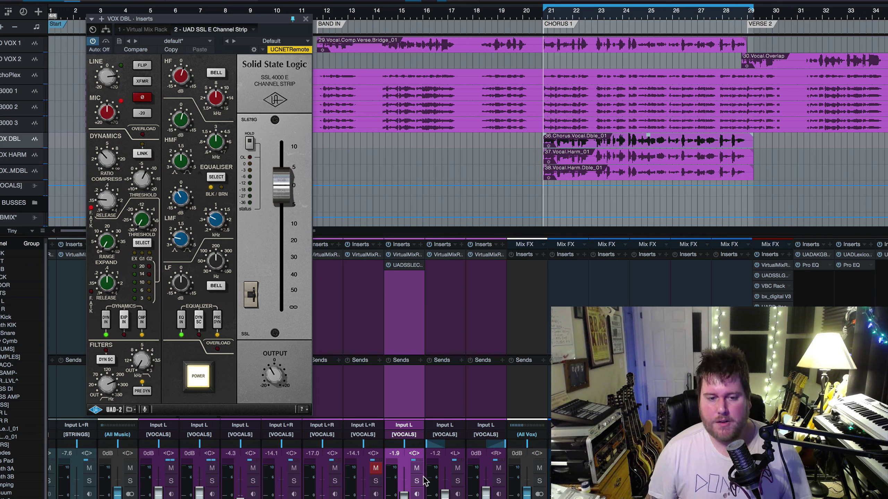
pyautogui.click(417, 481)
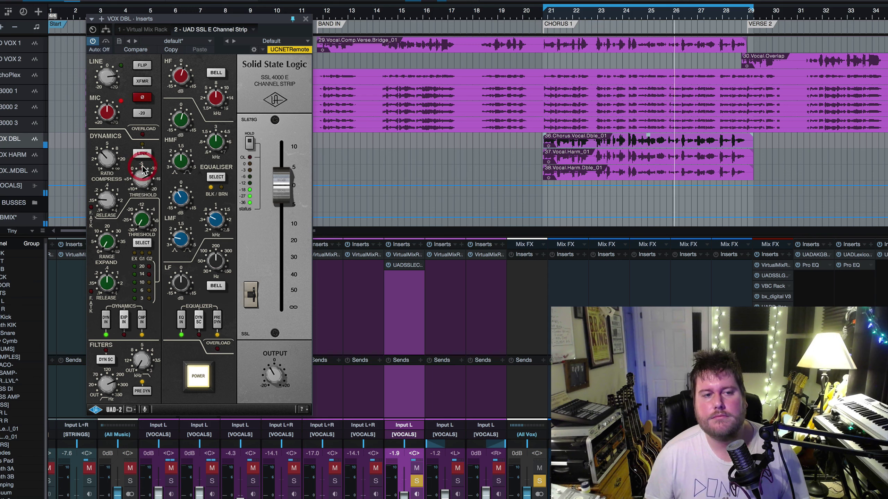
pyautogui.moveTo(143, 171); pyautogui.dragTo(145, 185)
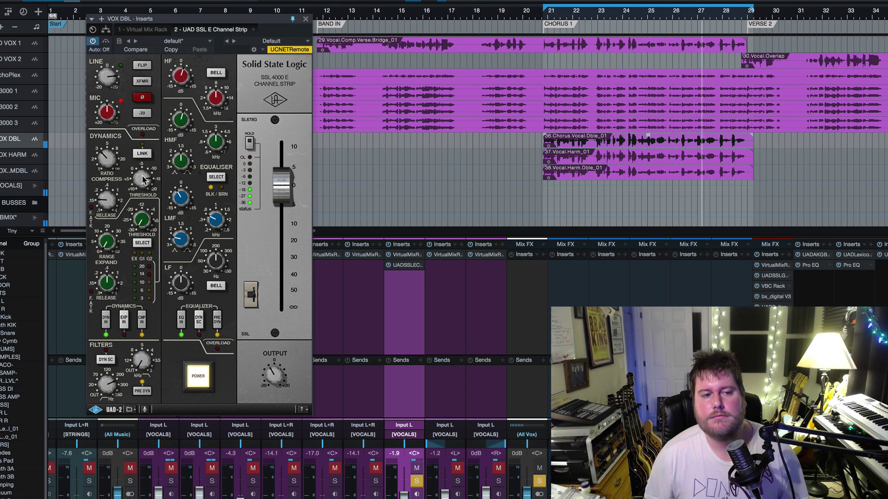
pyautogui.press('space')
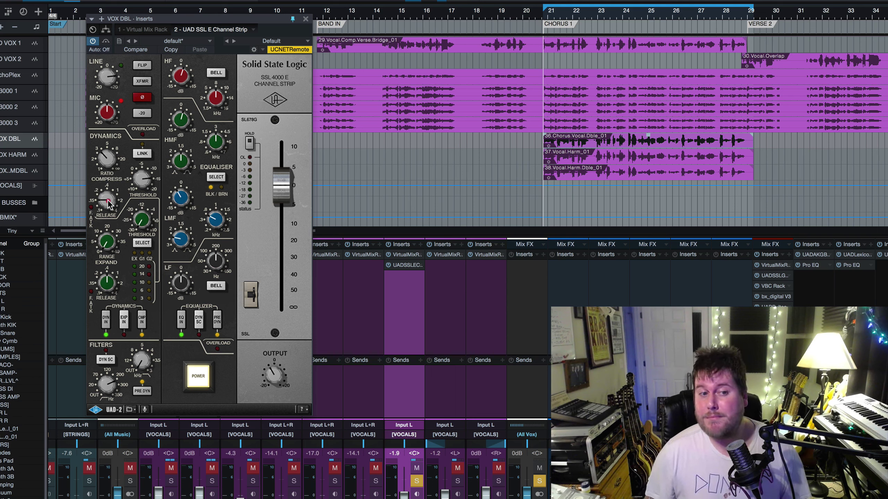
# Play the soloed double, compare the channel strip with its bypassed signal, and lower the output level.
pyautogui.press('space')
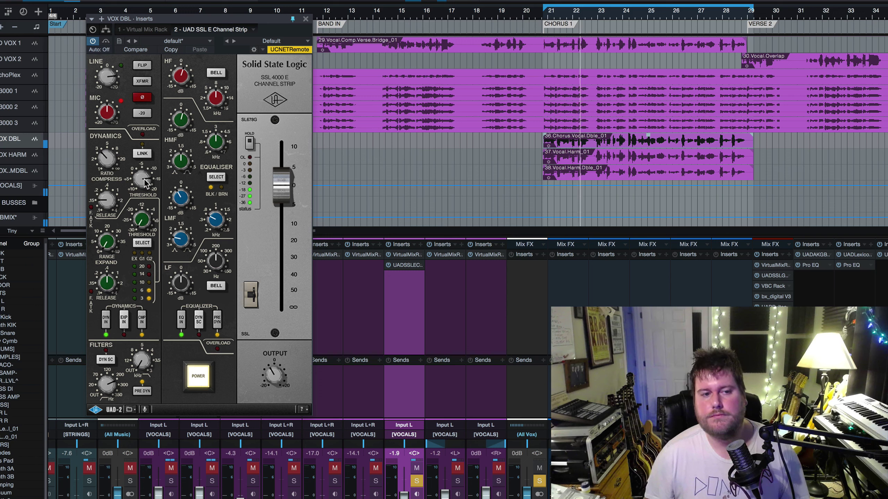
pyautogui.click(198, 378)
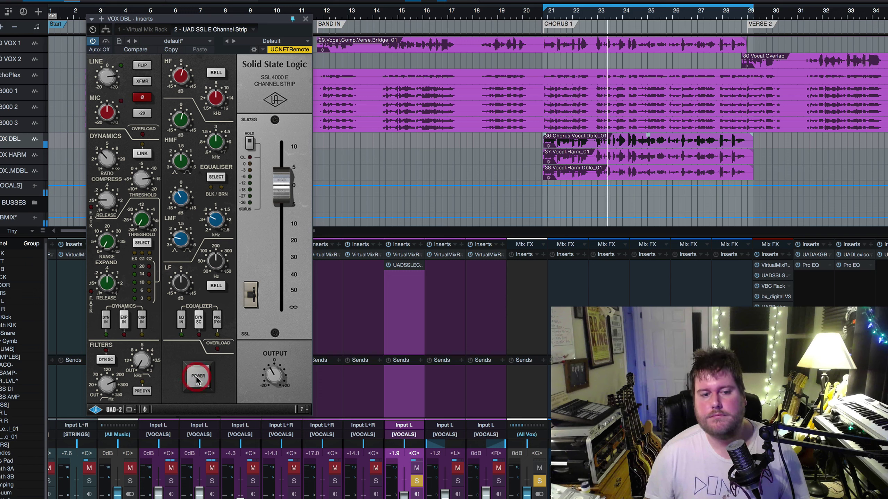
pyautogui.click(198, 378)
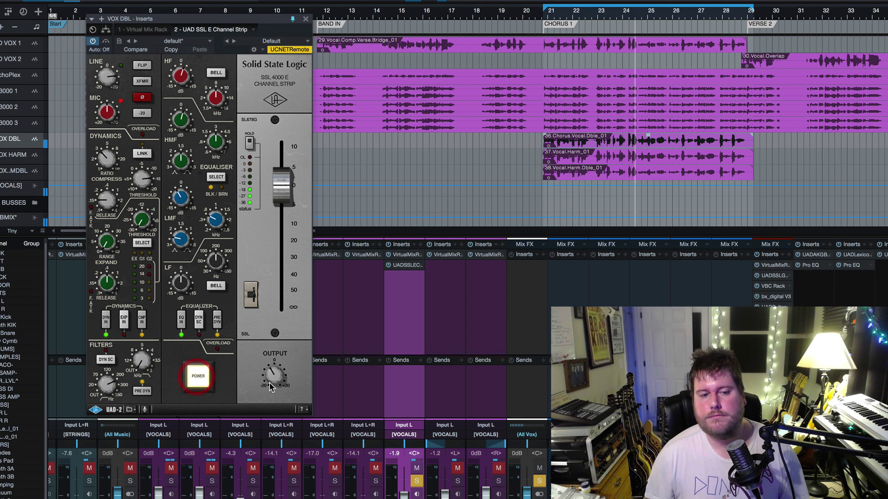
pyautogui.click(275, 385)
pyautogui.press('space')
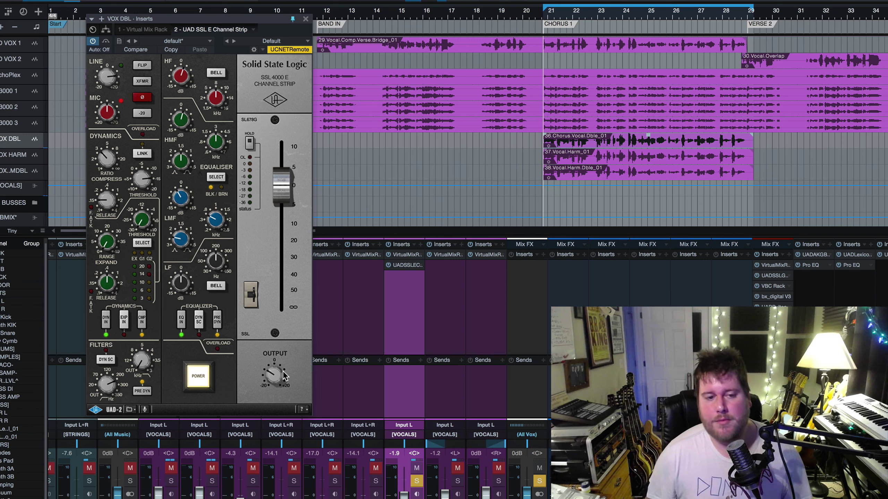
# Match the output level to the dry vocal by toggling the channel strip's power repeatedly during playback, leaving it powered on.
pyautogui.press('space')
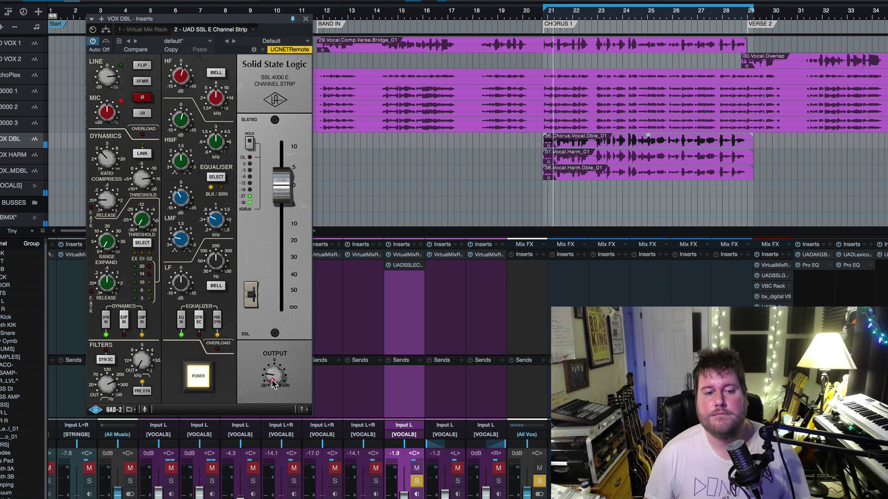
pyautogui.click(265, 384)
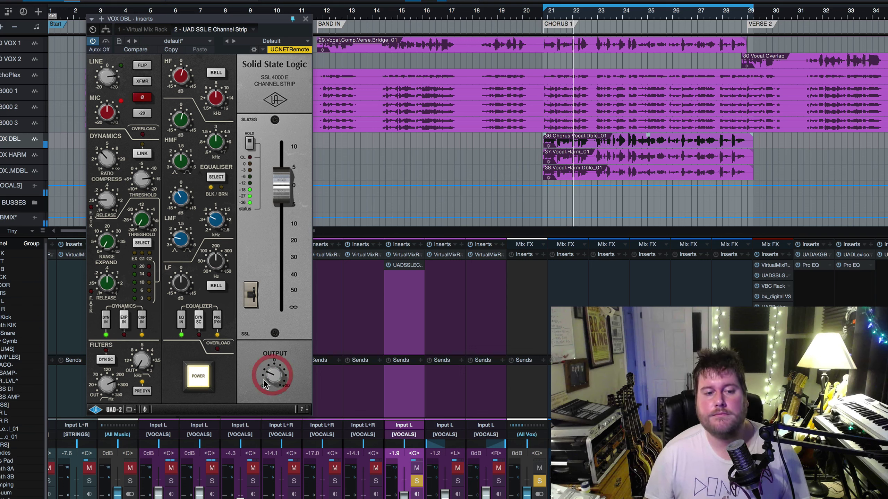
pyautogui.click(198, 380)
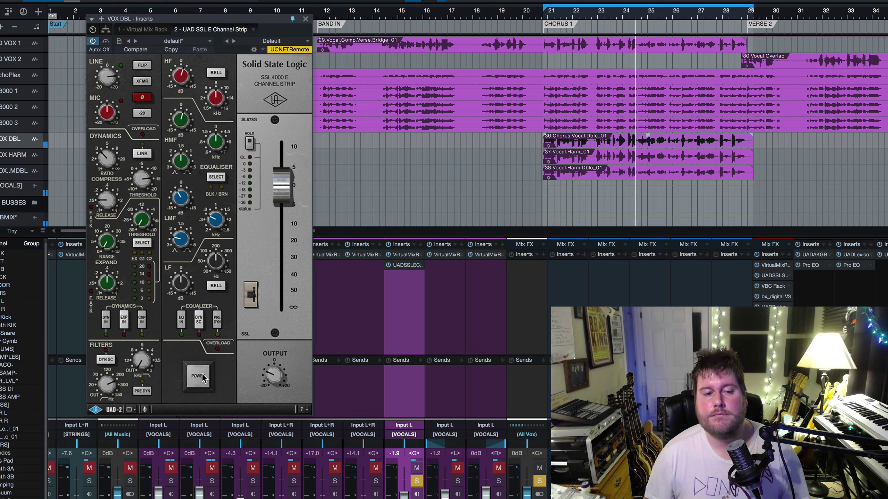
pyautogui.click(202, 376)
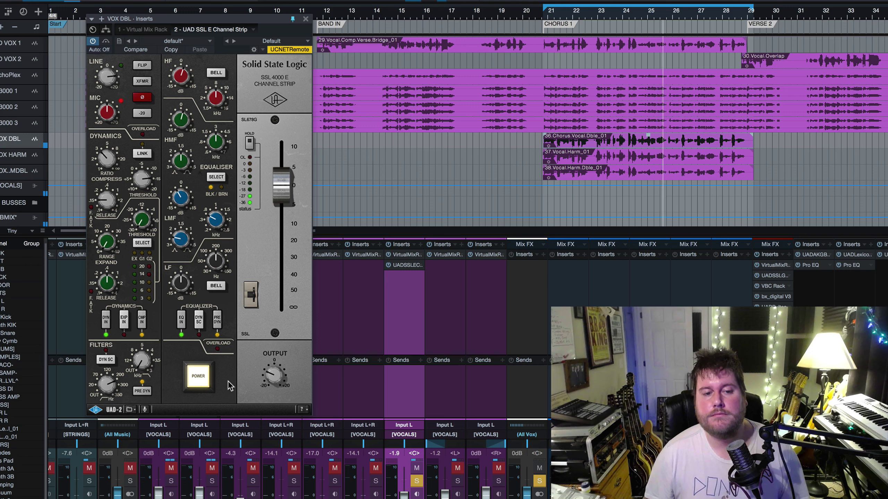
pyautogui.click(206, 377)
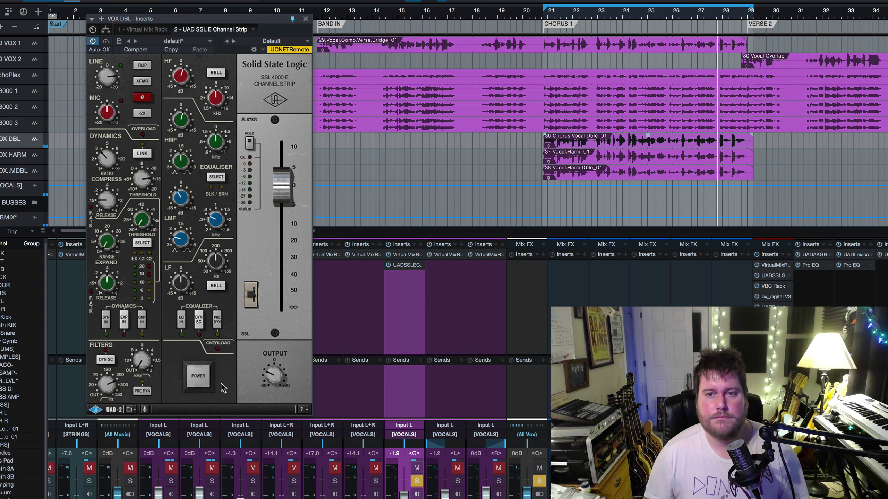
pyautogui.click(201, 384)
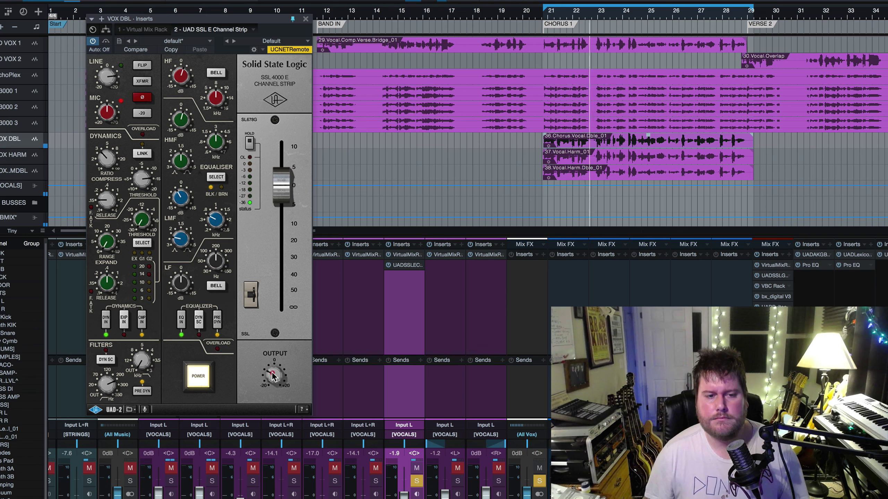
pyautogui.click(198, 381)
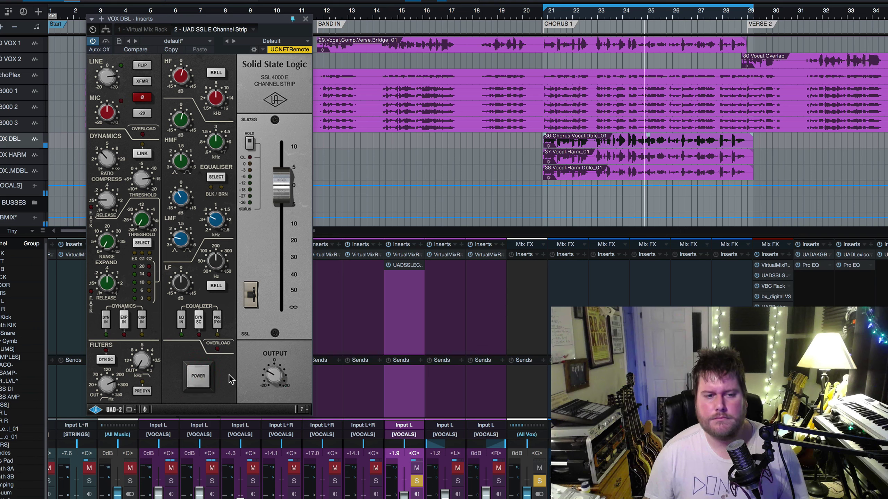
pyautogui.click(198, 377)
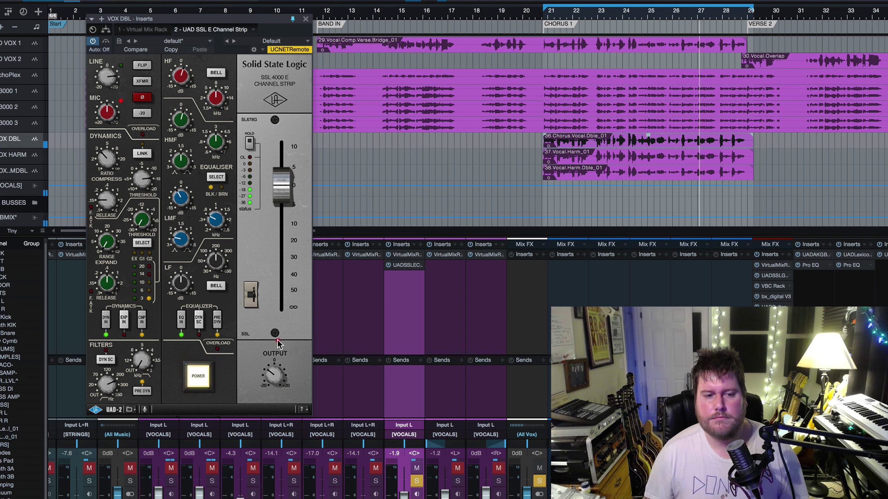
pyautogui.click(199, 377)
pyautogui.click(199, 377)
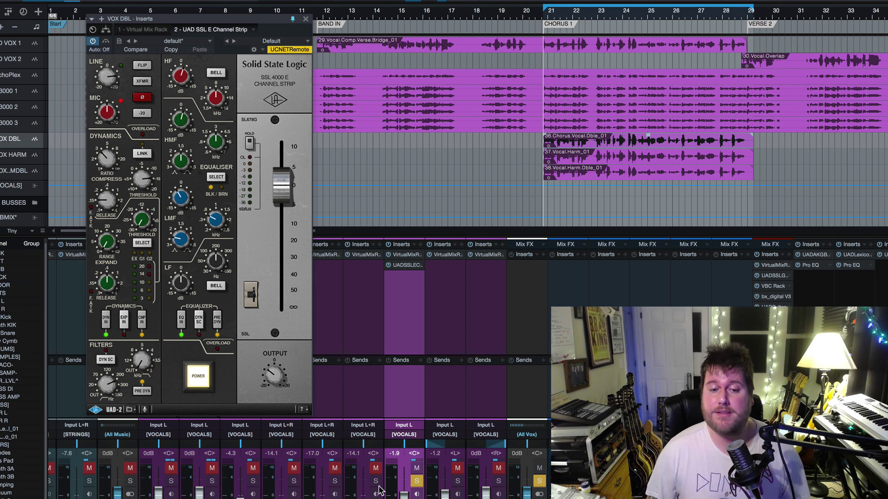
# Unsolo the vocal double and play the chorus in the full mix while fine-tuning the channel strip's output level.
pyautogui.click(417, 481)
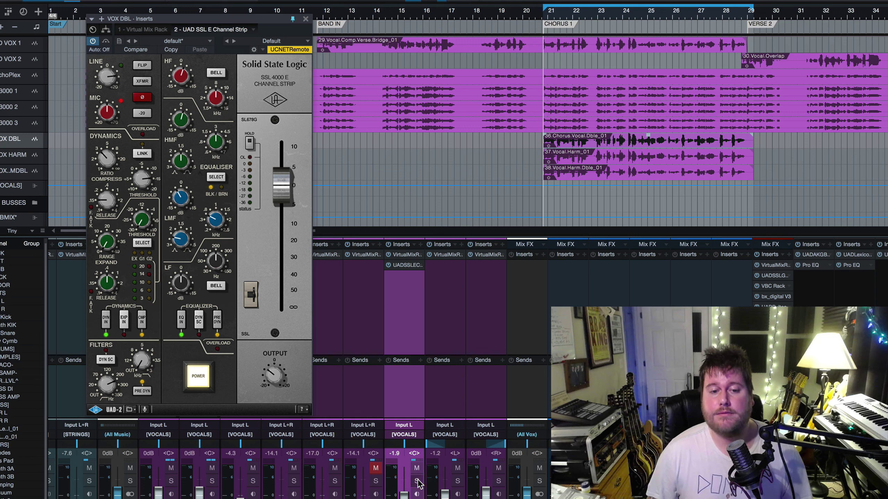
pyautogui.press('space')
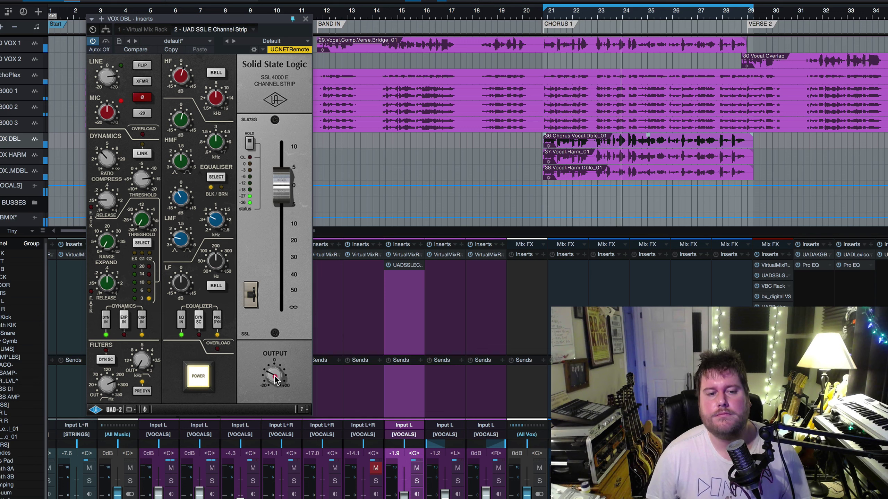
pyautogui.moveTo(275, 381); pyautogui.dragTo(263, 376)
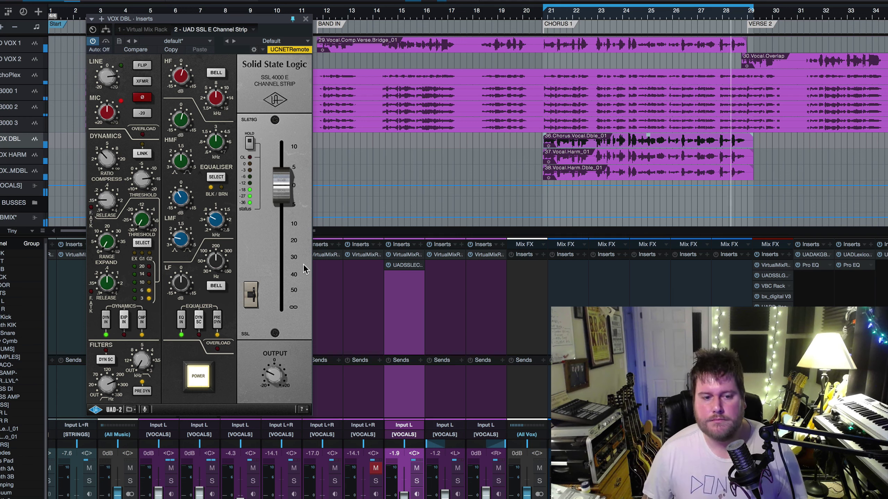
pyautogui.press('space')
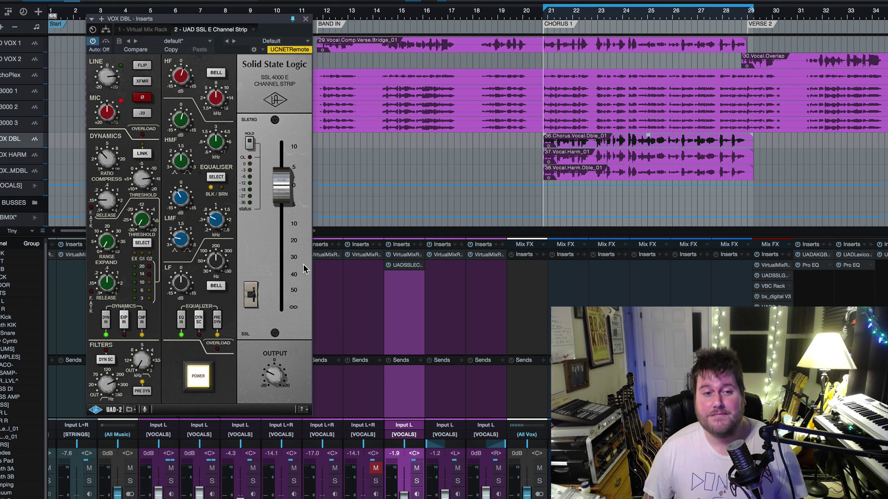